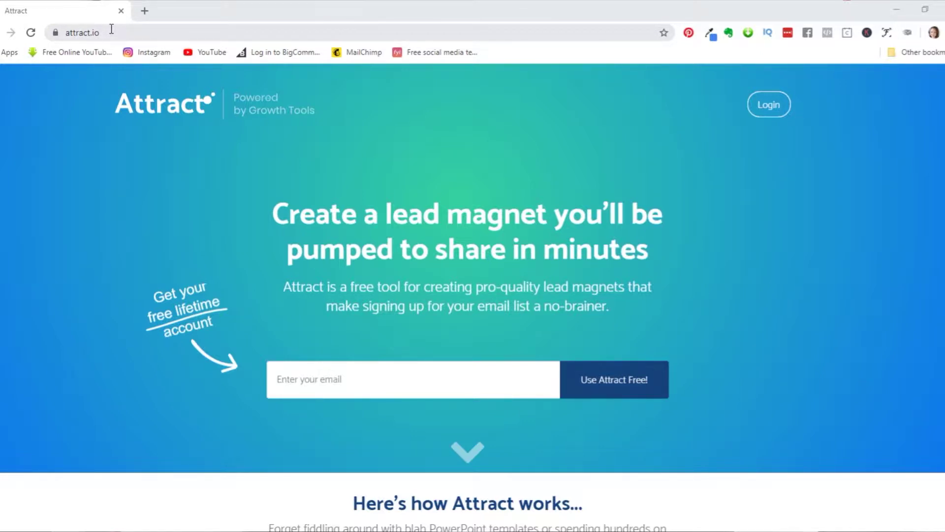
- Log in to the Attract account from the attract.io home page
click(762, 108)
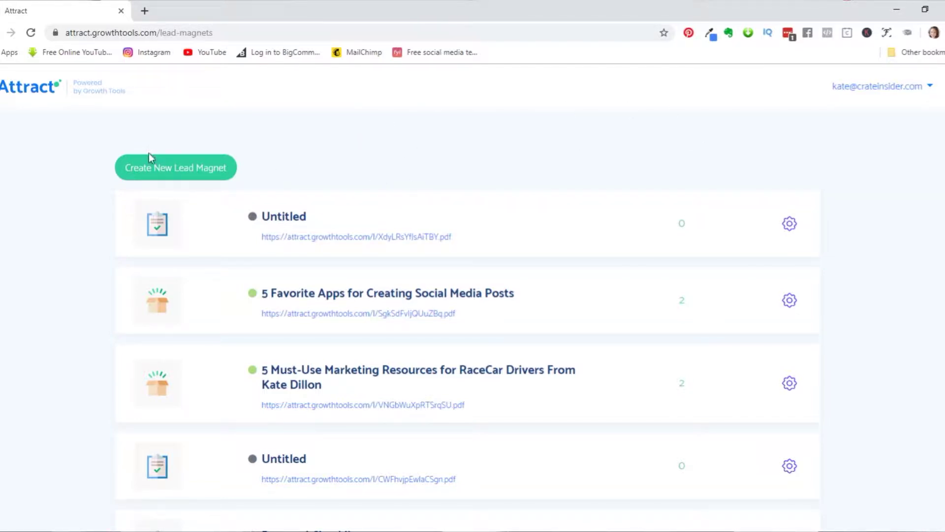
- Start a new lead magnet and pick the Checklist template
click(179, 170)
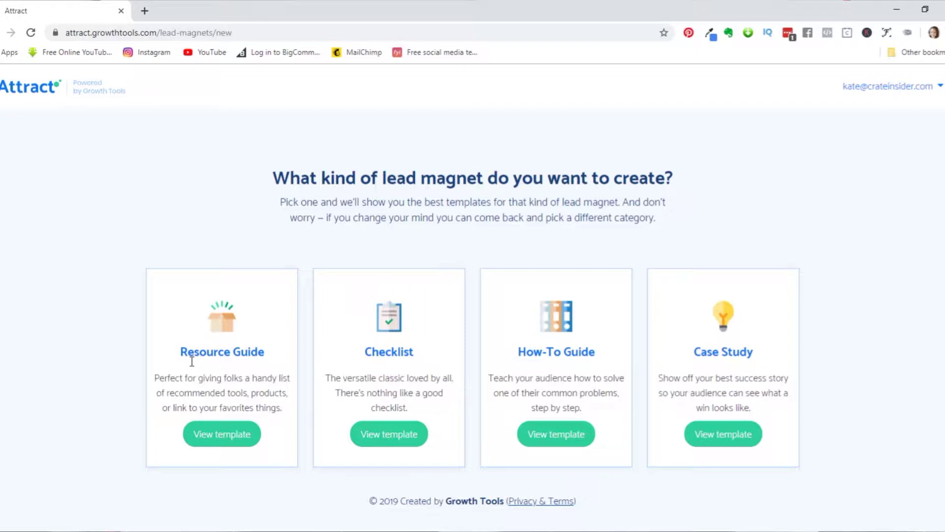
click(393, 440)
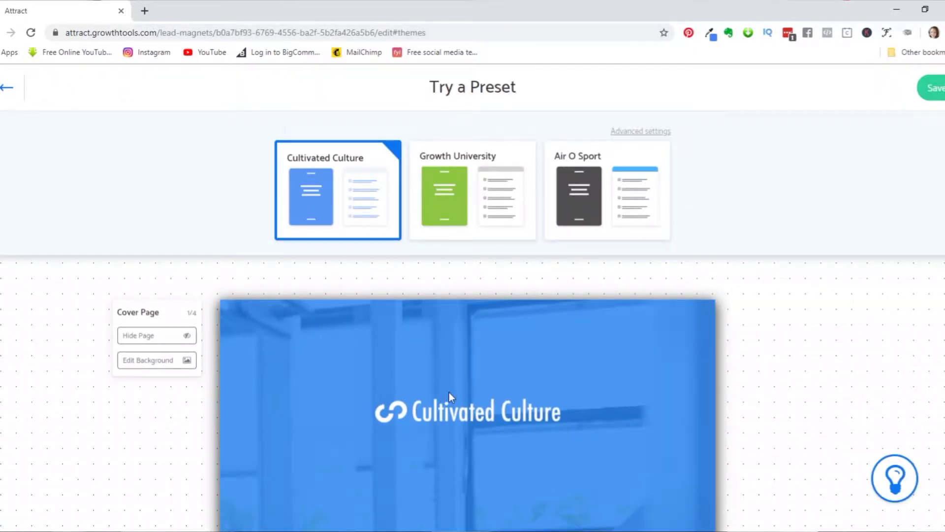
- Browse the presets, previewing Cultivated Culture and then Growth University
scroll(389, 368, down, 1)
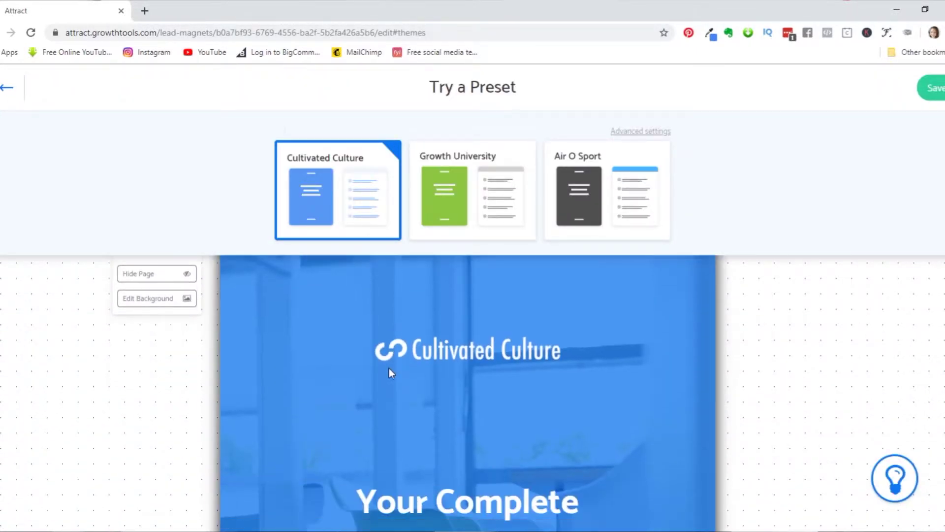
scroll(434, 335, up, 1)
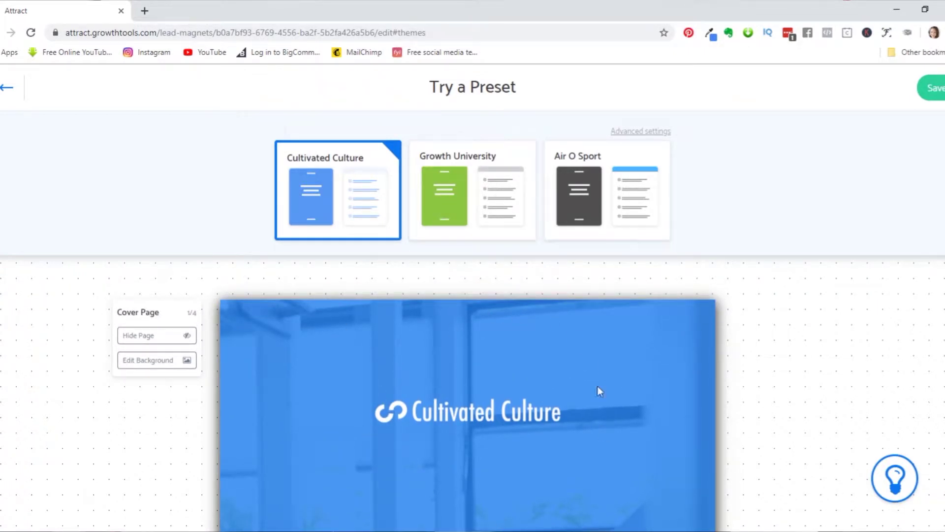
scroll(423, 405, down, 4)
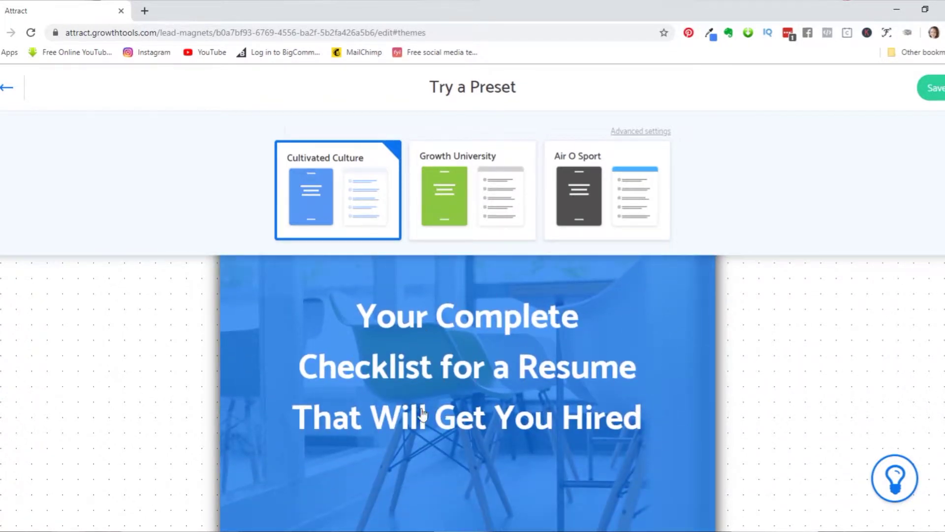
scroll(468, 426, down, 6)
scroll(468, 429, down, 8)
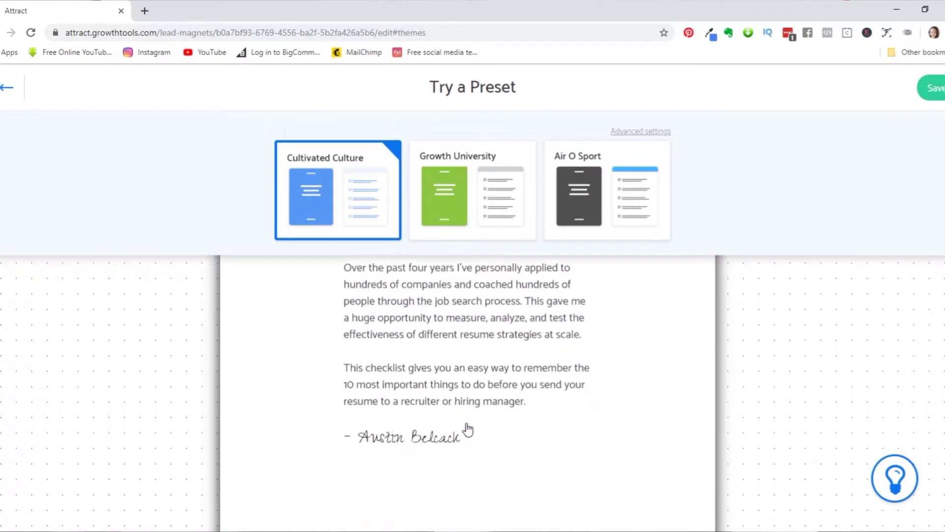
scroll(466, 429, up, 12)
scroll(458, 434, up, 5)
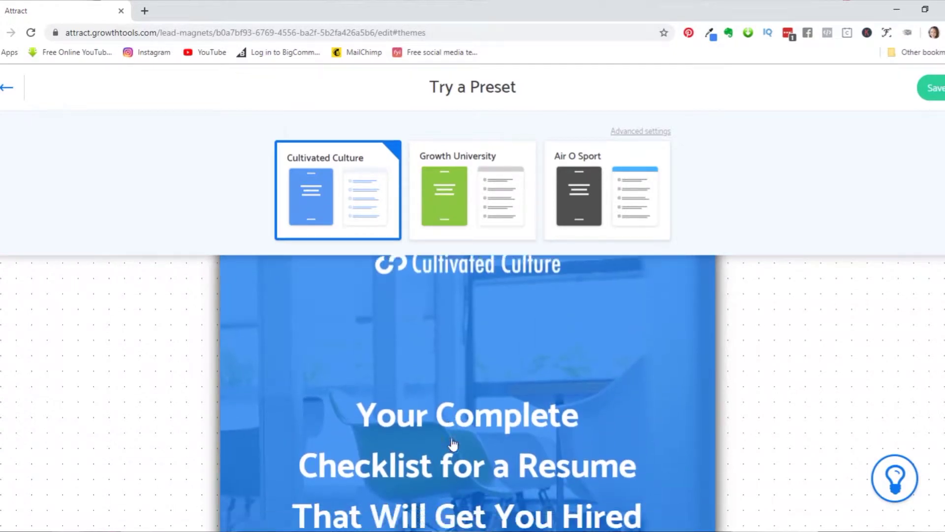
scroll(458, 434, down, 2)
click(504, 193)
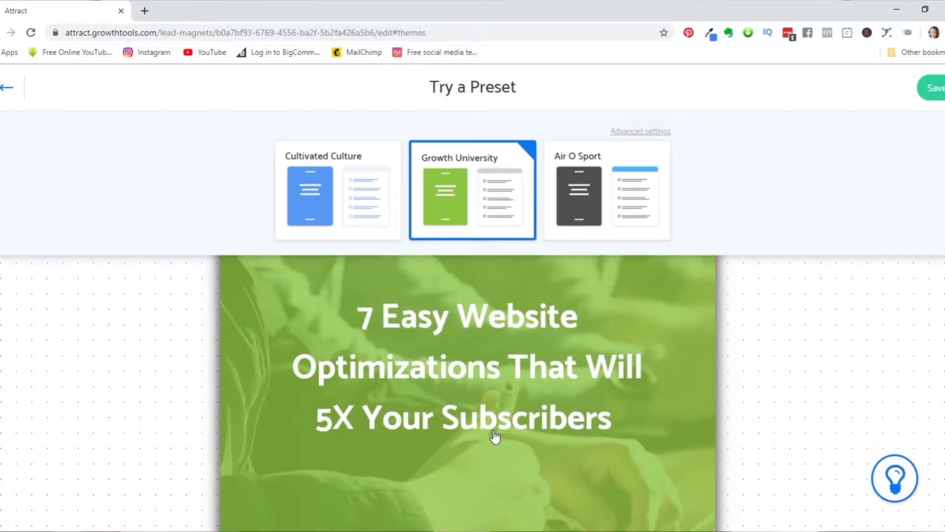
- Apply the Air O Sport preset and review the resulting cover
scroll(434, 412, down, 10)
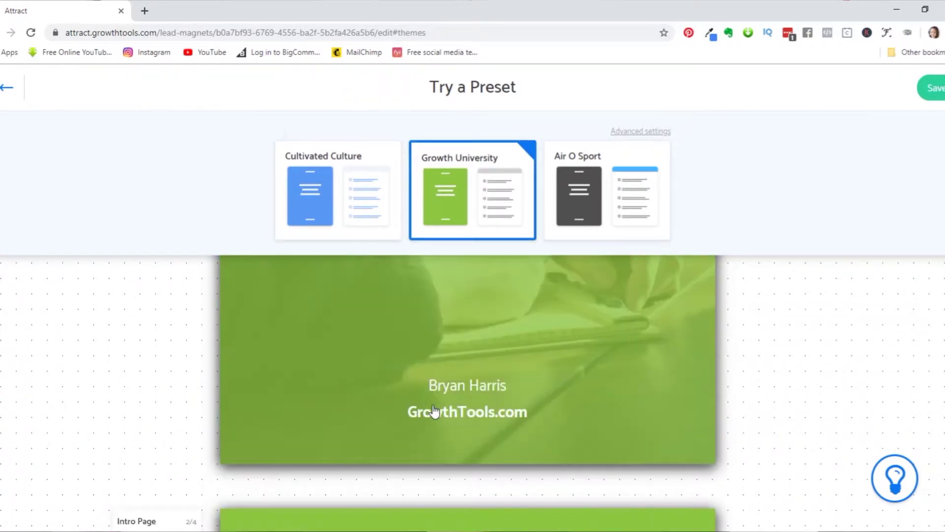
scroll(434, 410, down, 7)
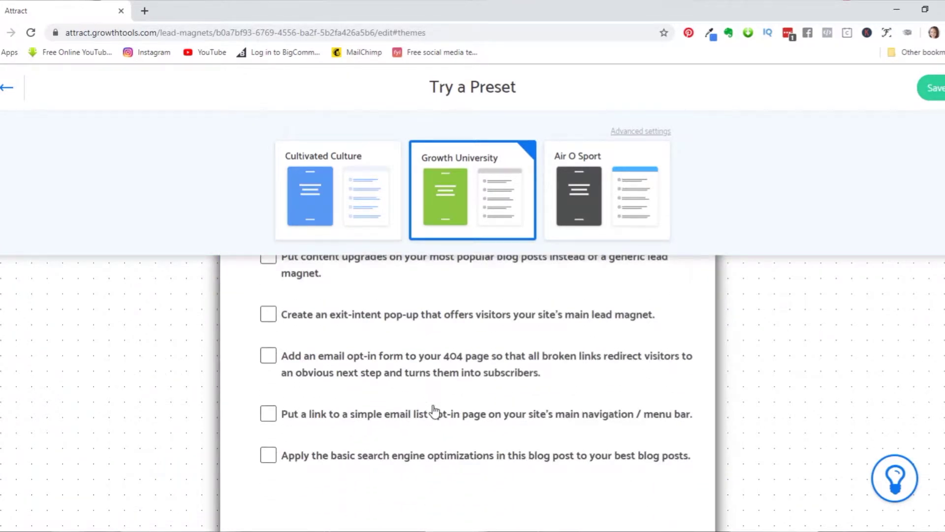
scroll(445, 399, up, 8)
click(611, 180)
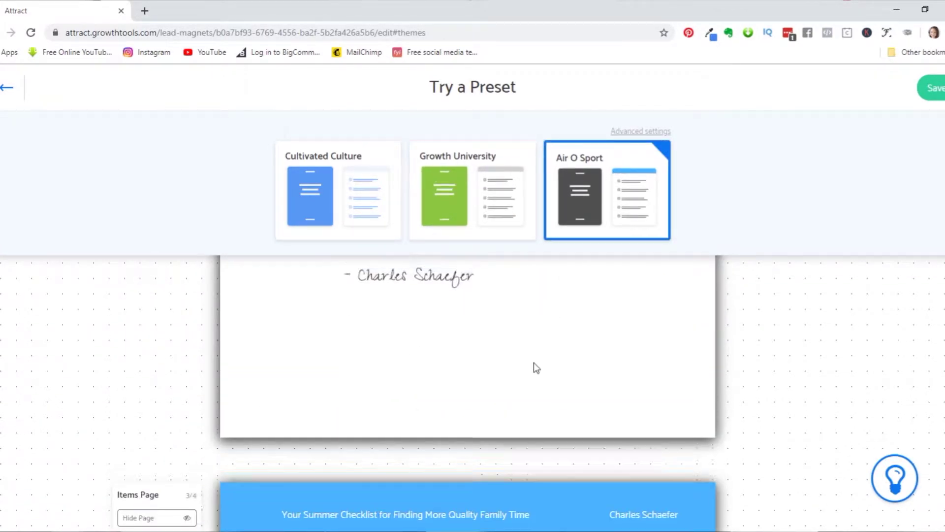
scroll(531, 363, up, 6)
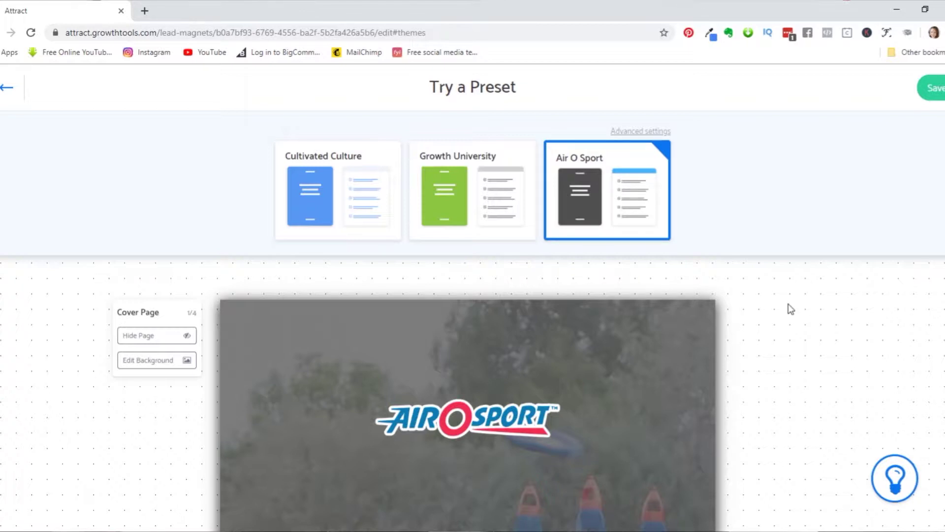
scroll(407, 369, down, 3)
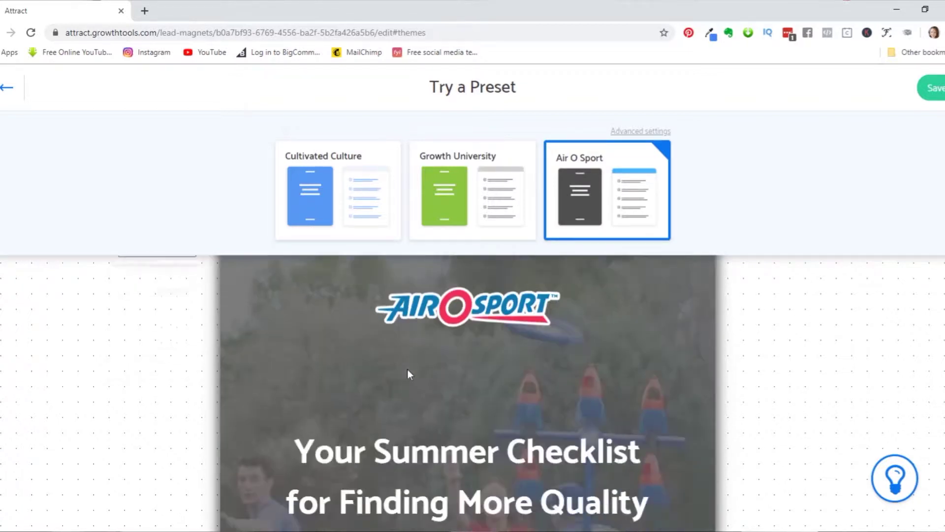
scroll(407, 368, up, 3)
scroll(407, 368, down, 1)
scroll(407, 374, down, 5)
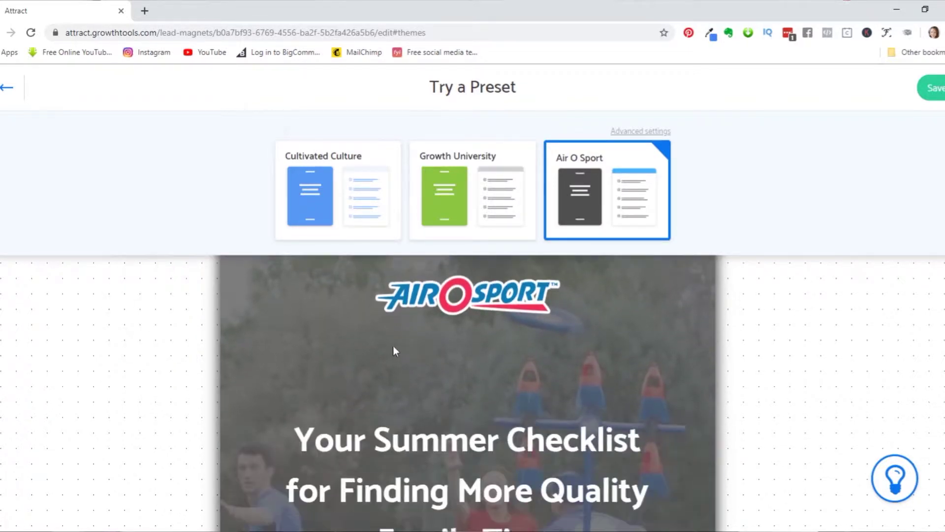
scroll(392, 309, up, 3)
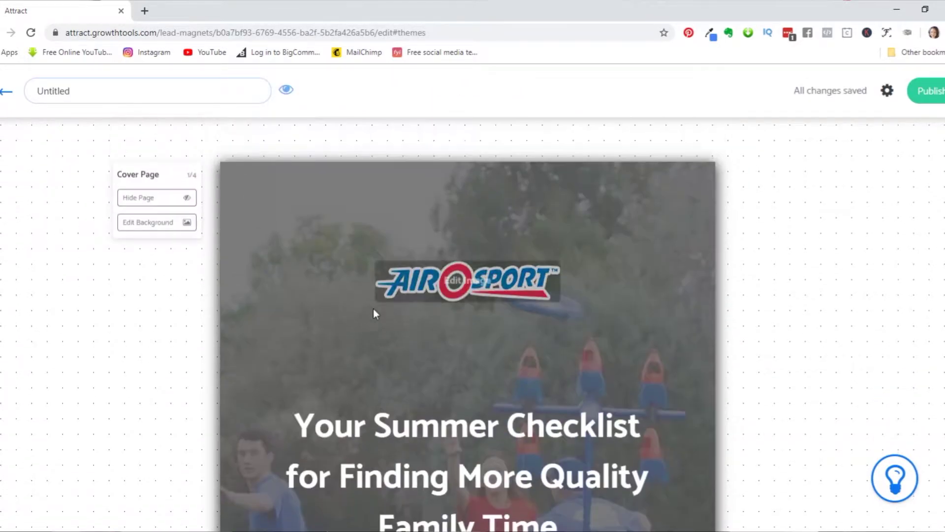
- Set the cover background to the first photo from a 'video' image search
click(160, 223)
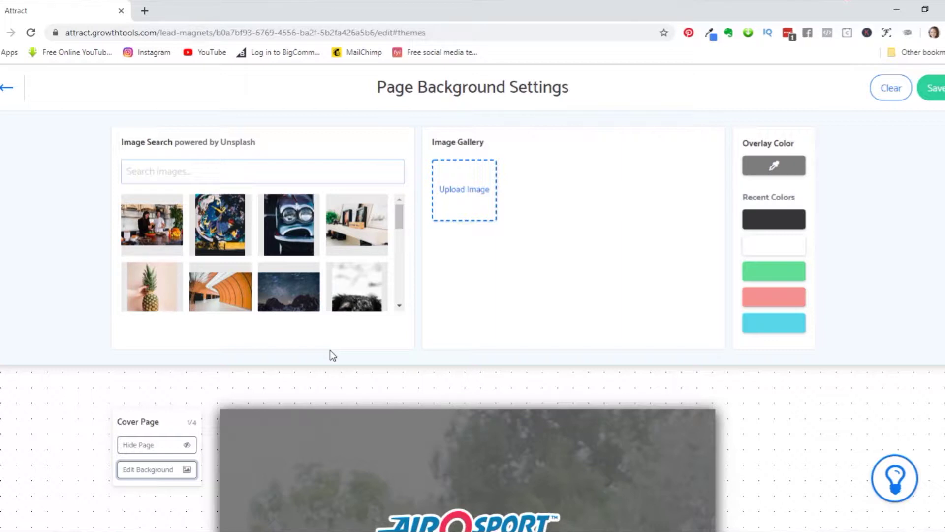
click(168, 172)
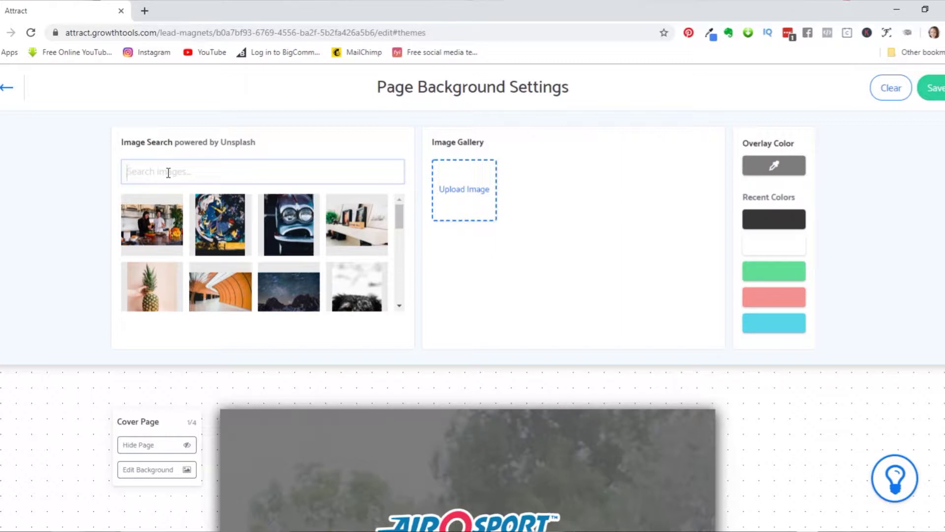
text(video)
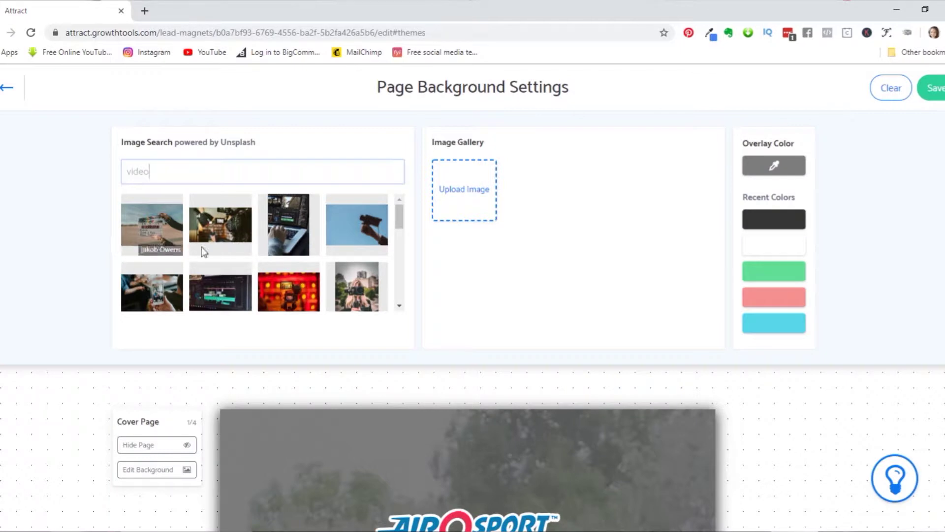
scroll(212, 248, down, 1)
scroll(221, 249, down, 1)
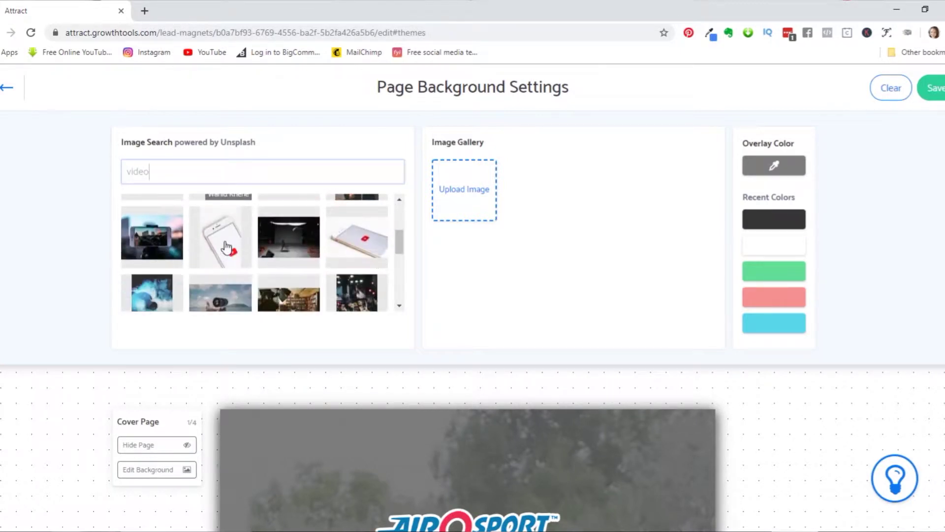
scroll(226, 249, down, 1)
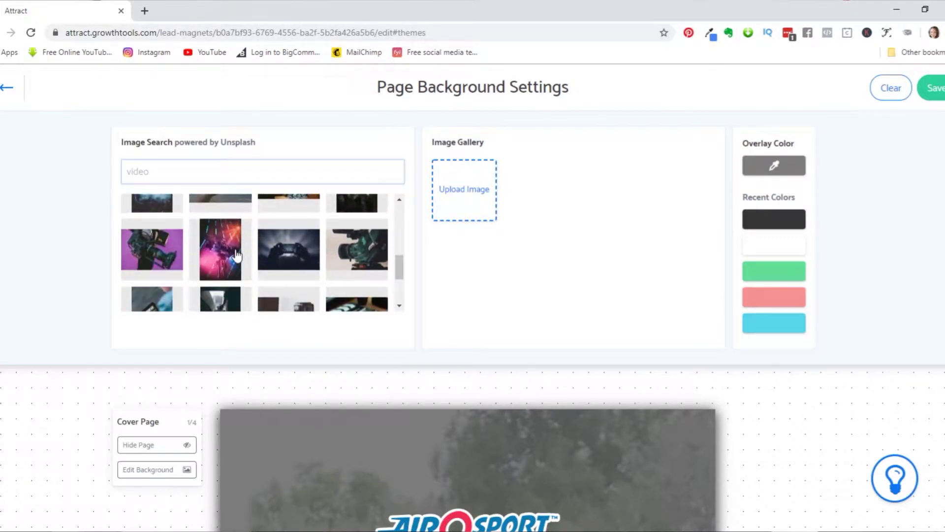
scroll(231, 251, up, 1)
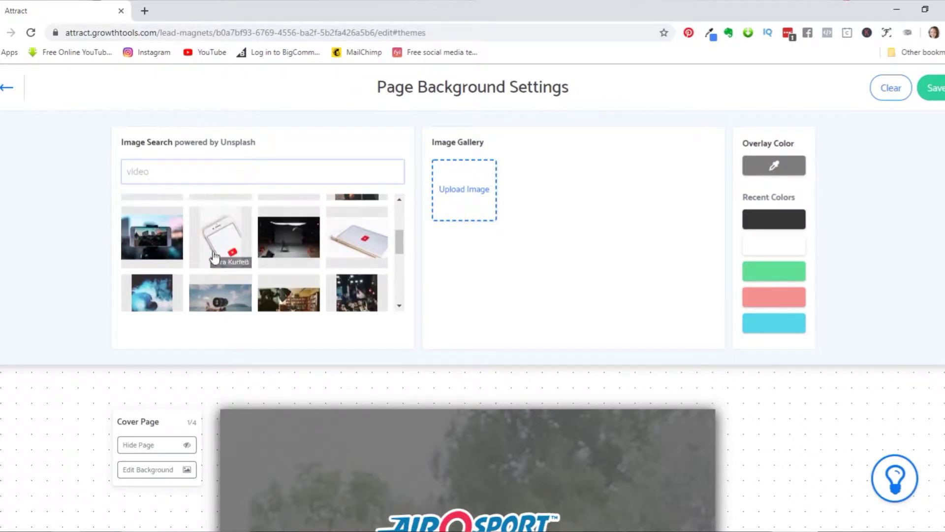
click(167, 236)
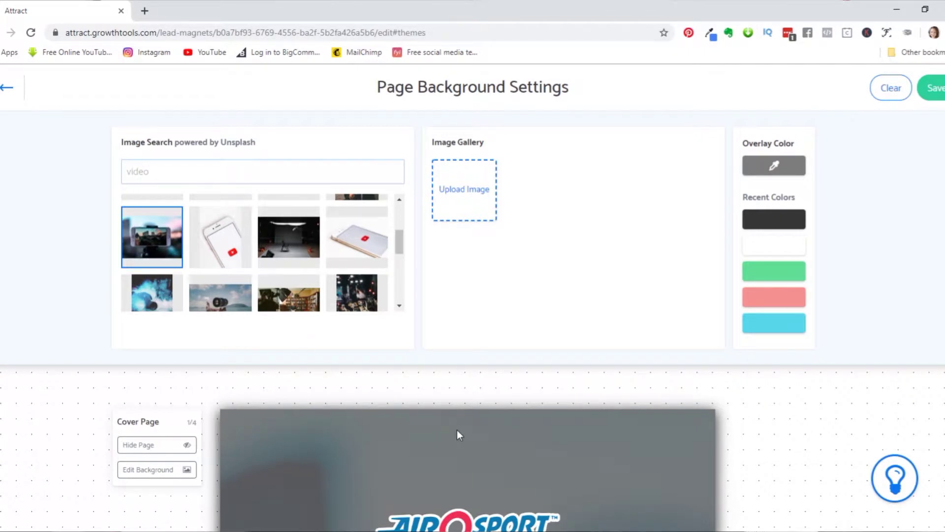
scroll(756, 492, down, 4)
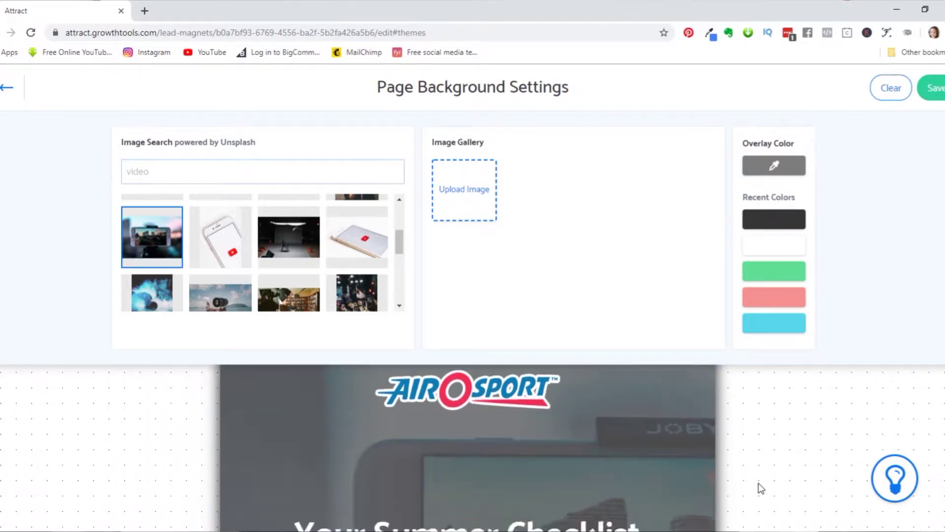
scroll(757, 485, up, 3)
scroll(623, 436, down, 4)
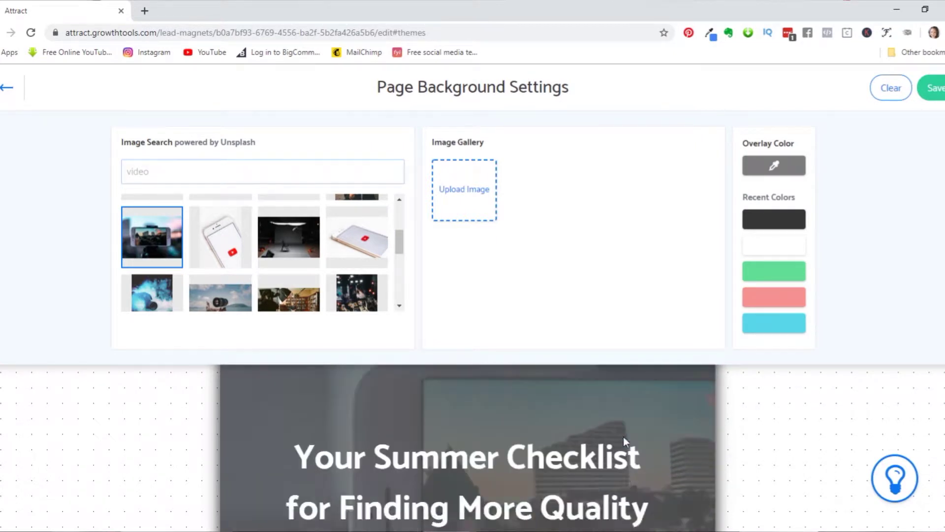
scroll(625, 442, up, 3)
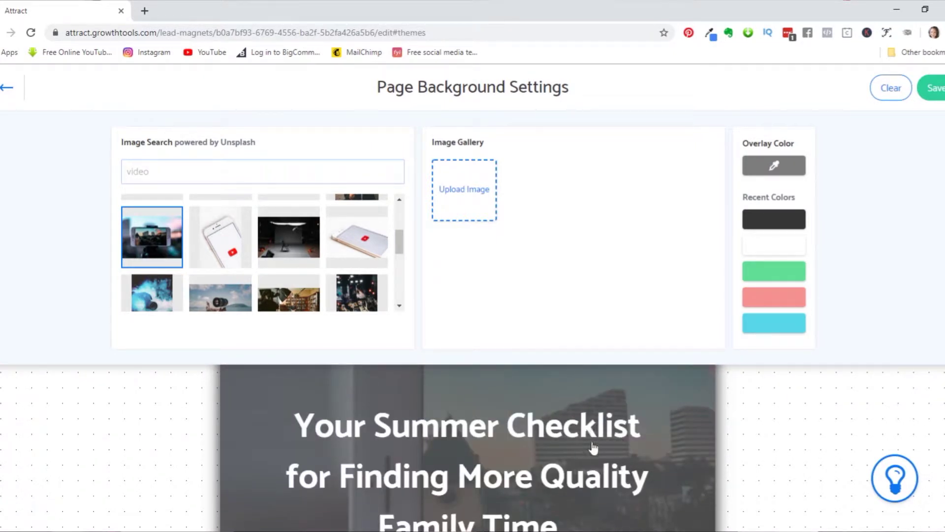
- Set the cover background overlay color to black (000000)
click(781, 169)
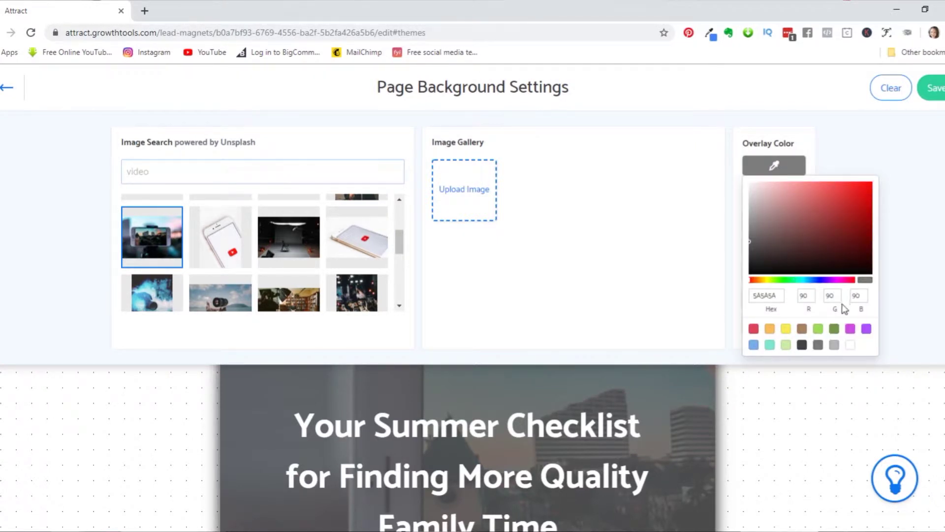
click(835, 347)
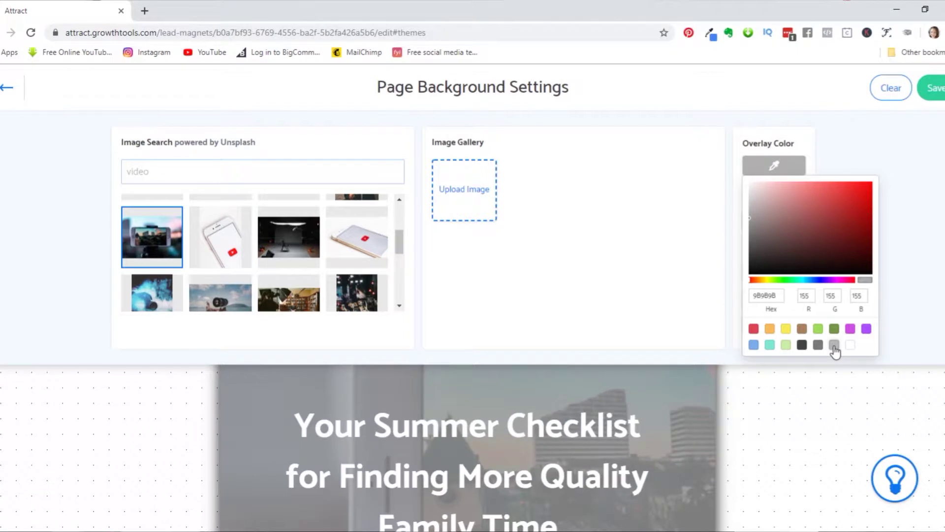
click(803, 345)
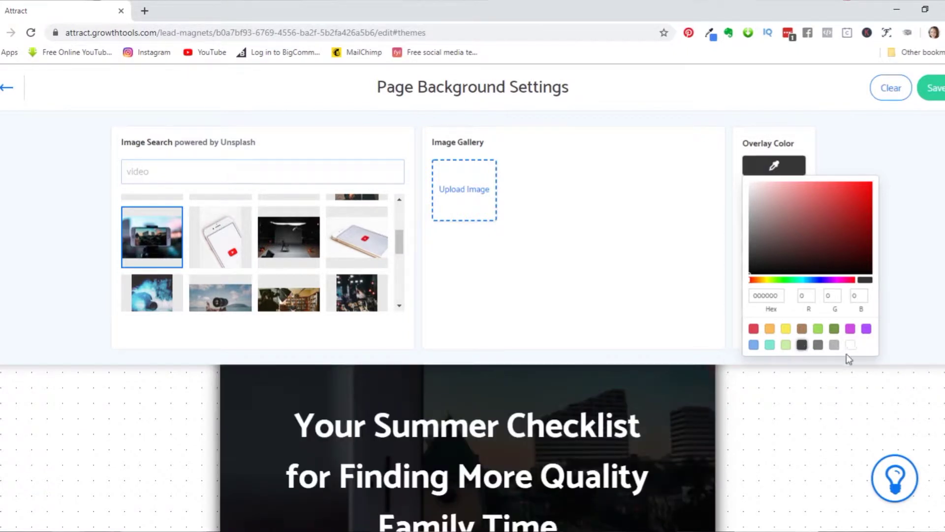
click(677, 246)
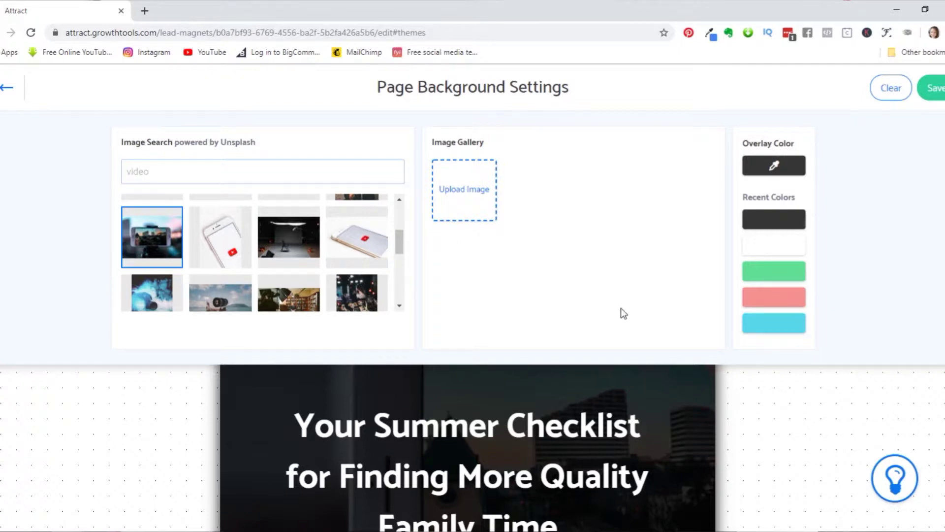
- Change the cover headline to 'Video Shoot Checklist'
click(777, 402)
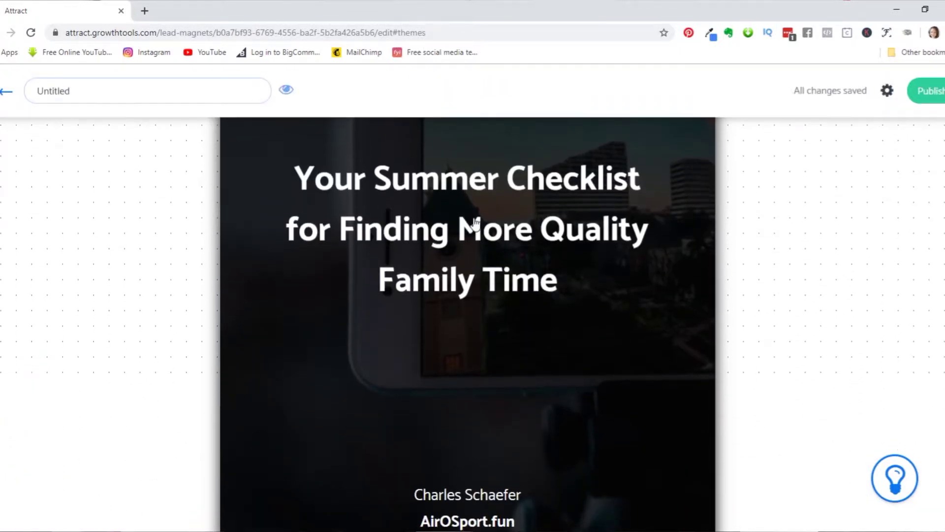
drag(555, 281, 315, 180)
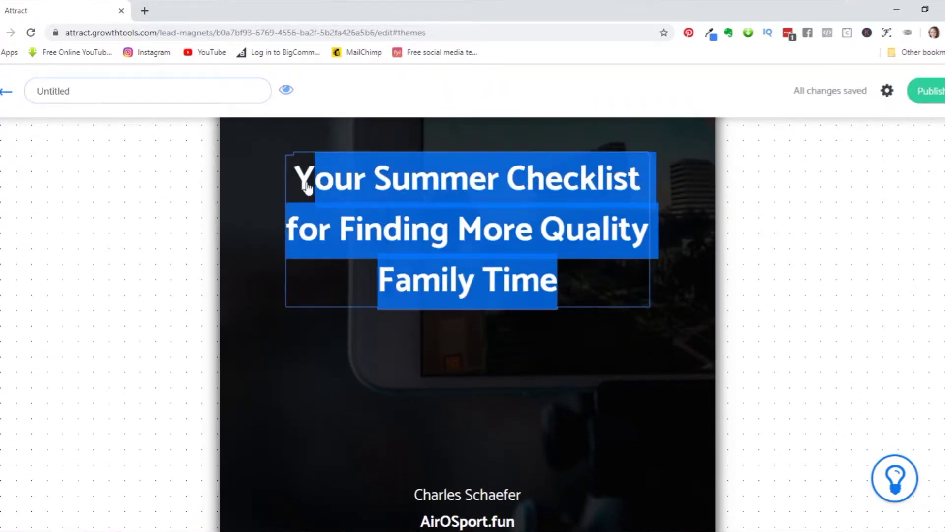
key(BackSpace)
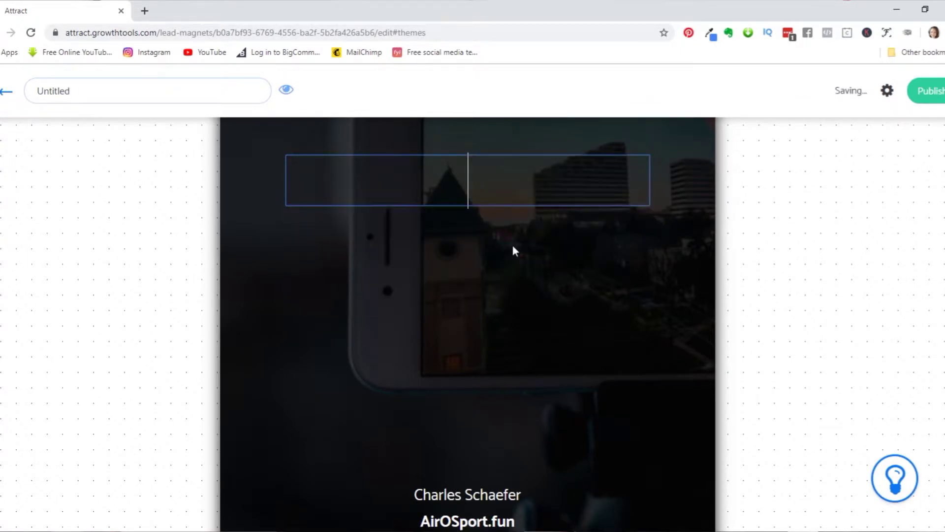
text(Sim)
key(BackSpace)
key(BackSpace)
key(BackSpace)
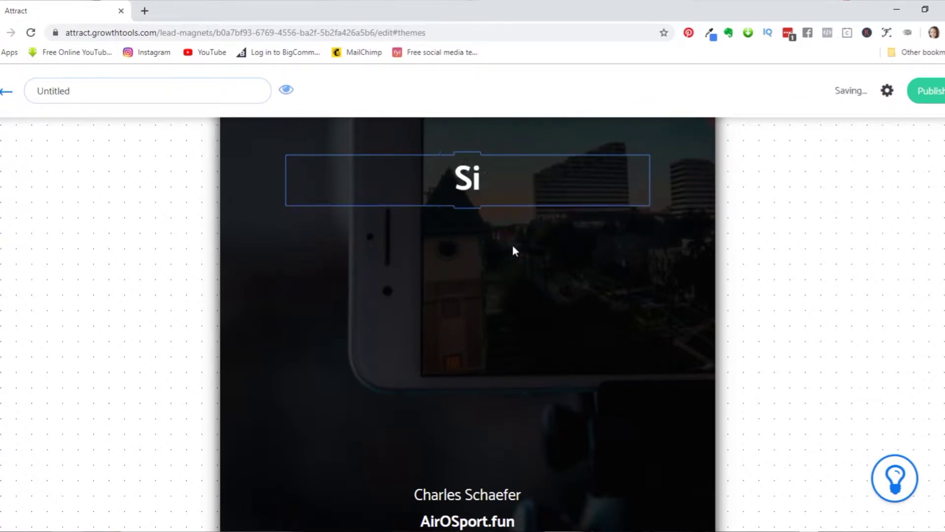
text(Vid)
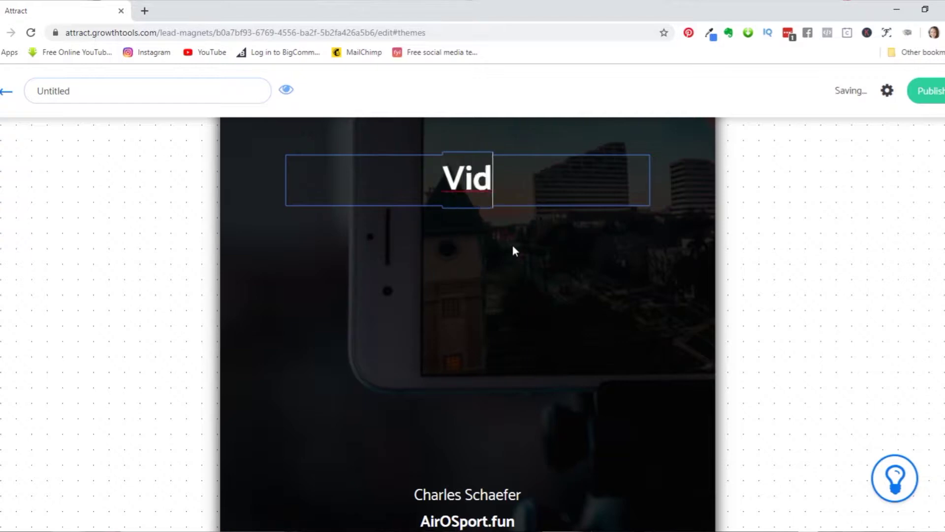
text(eo Sho)
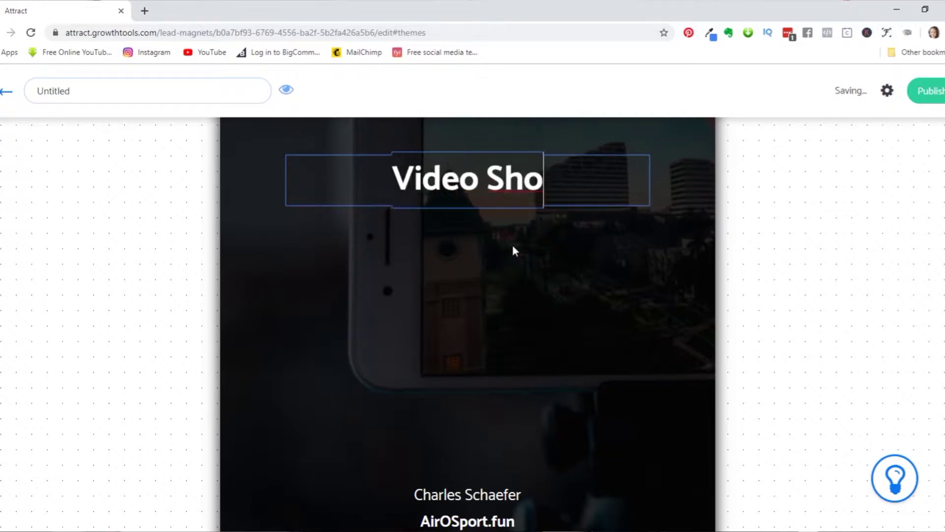
text(ot Chec)
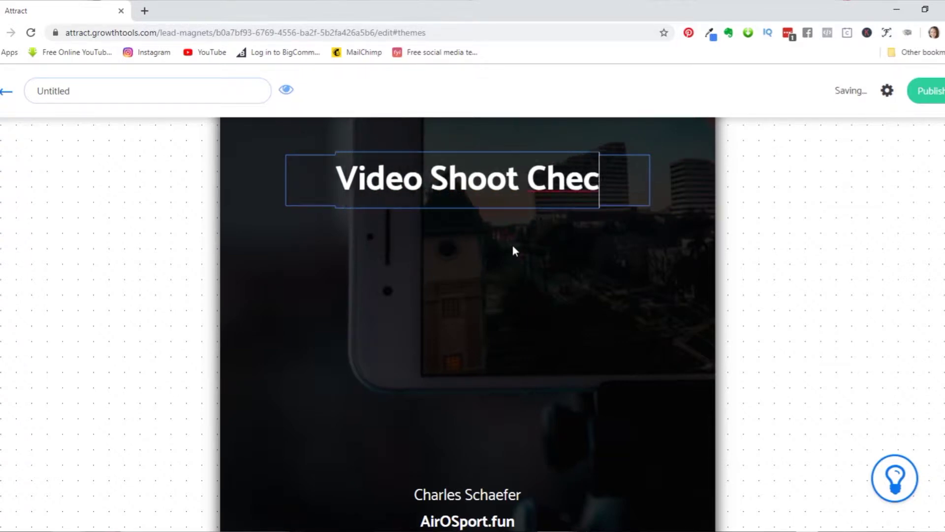
text(klist)
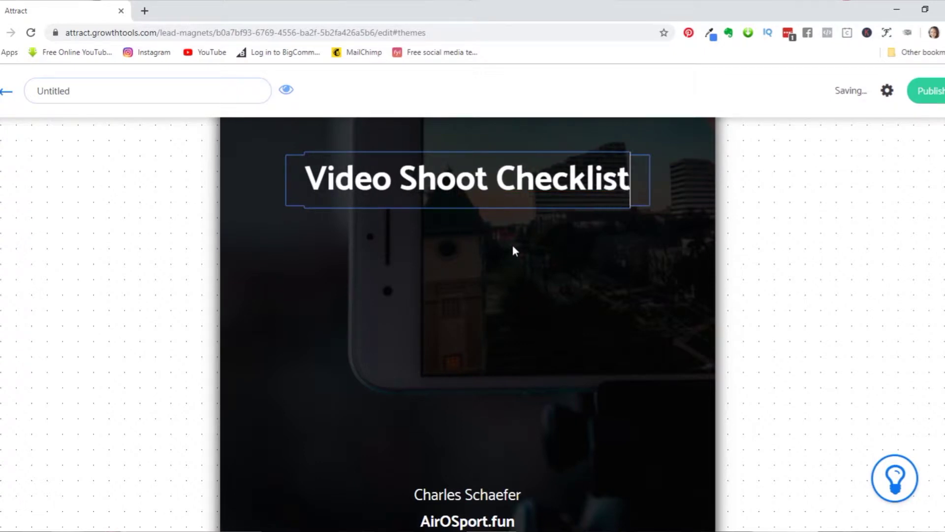
scroll(487, 414, down, 3)
- Replace the cover's author name and website lines with the author's own name and website
click(523, 376)
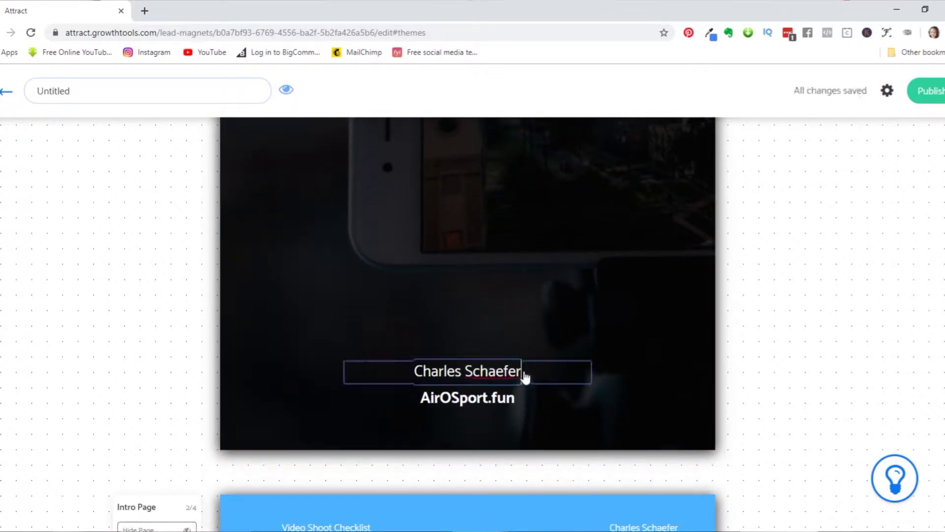
drag(522, 376, 416, 384)
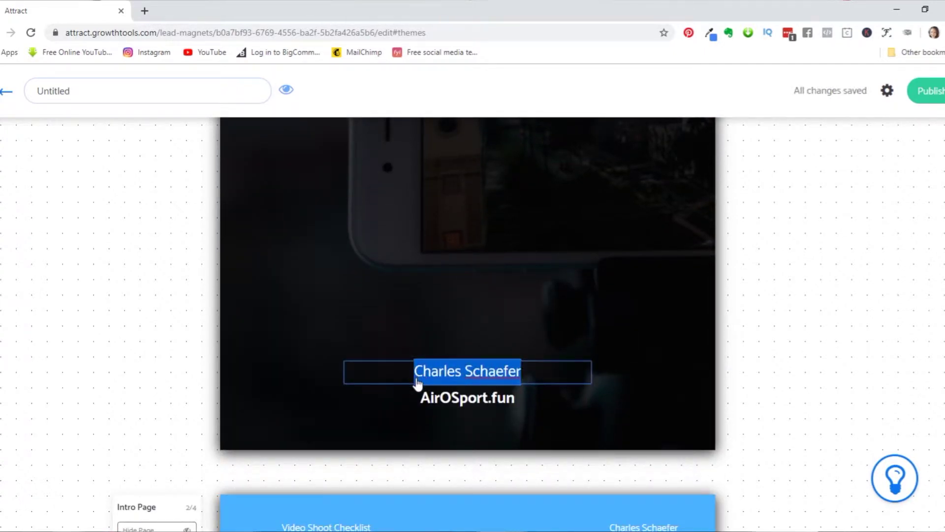
text(Kate D)
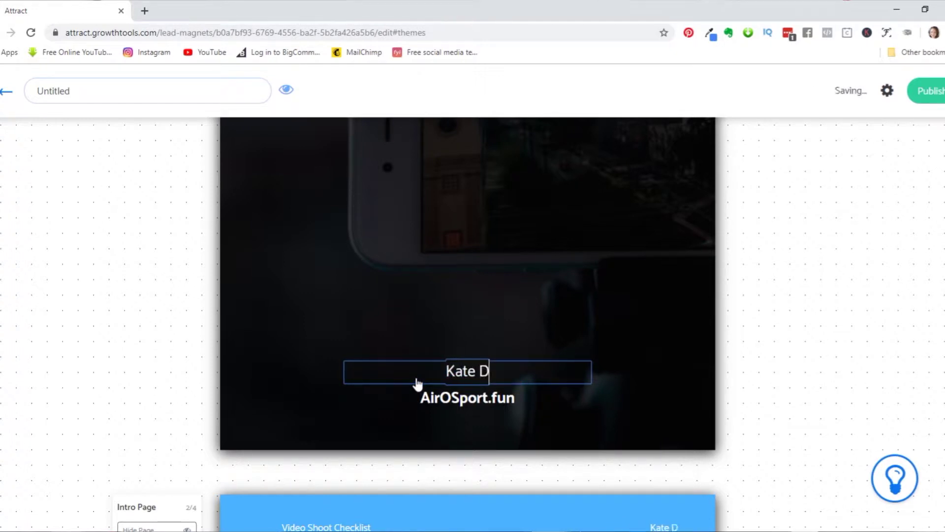
text(illon)
click(448, 410)
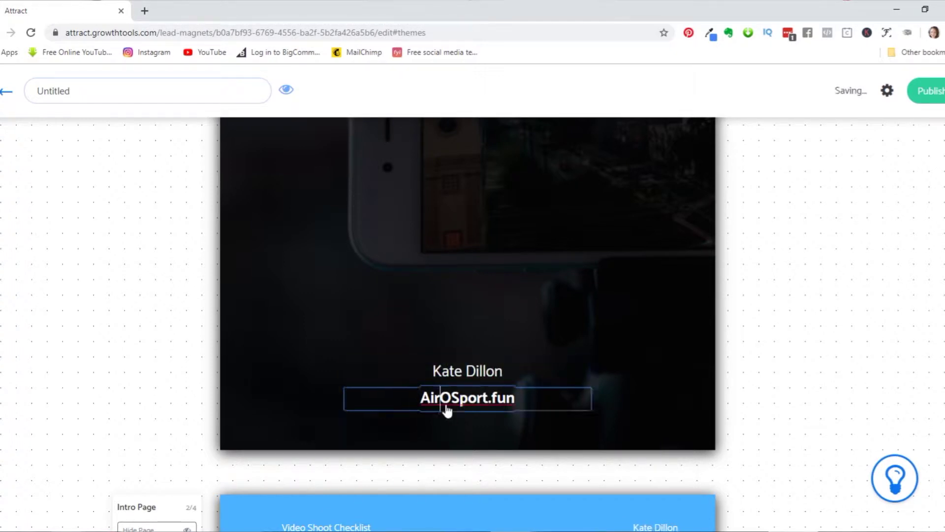
drag(514, 399, 422, 400)
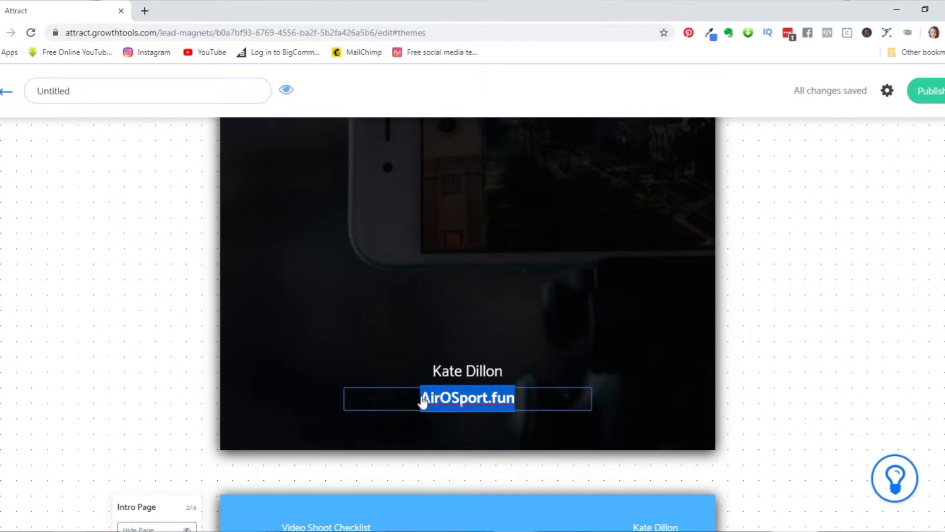
text(KateD)
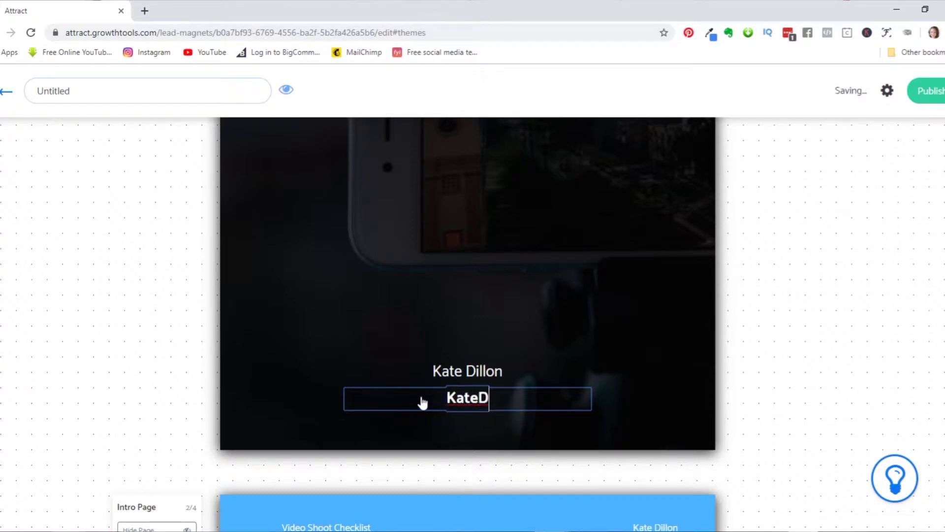
text(illon.com)
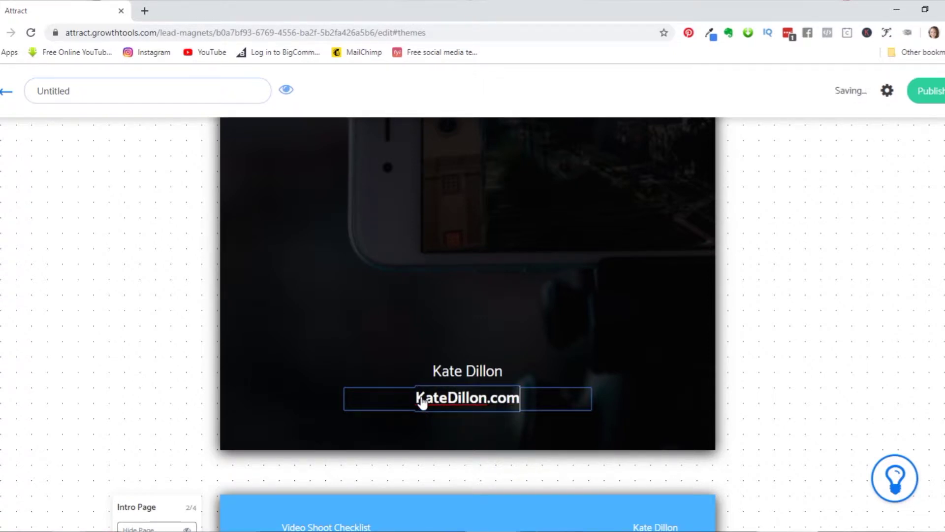
scroll(426, 389, down, 4)
click(461, 316)
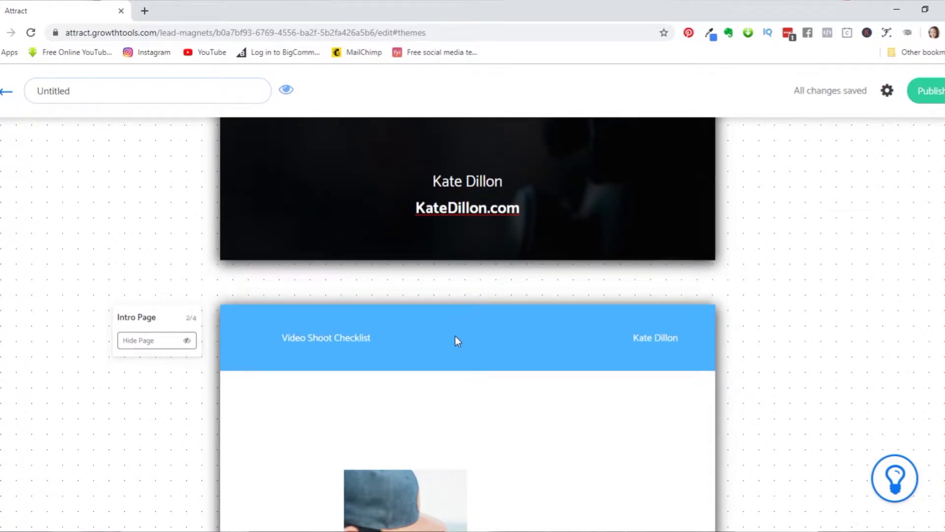
scroll(457, 340, down, 3)
scroll(555, 390, down, 5)
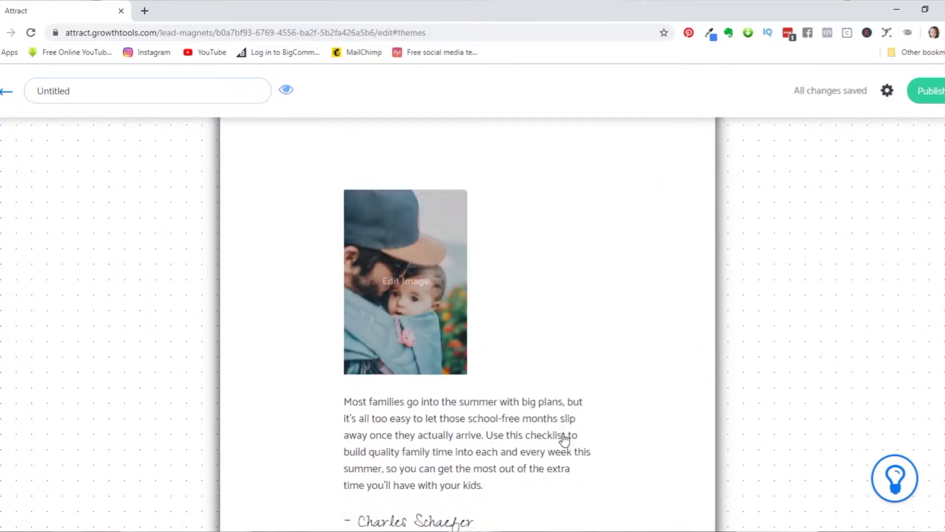
scroll(468, 412, up, 3)
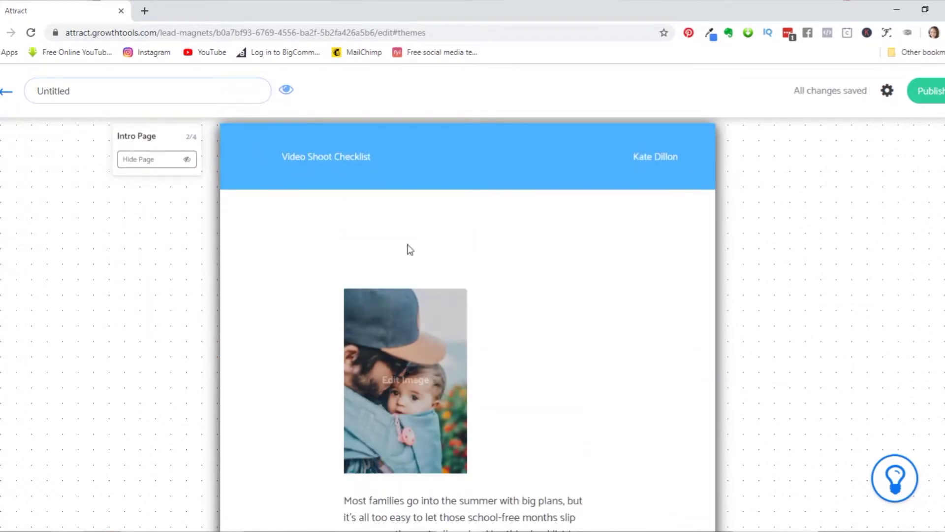
mouse_move(458, 320)
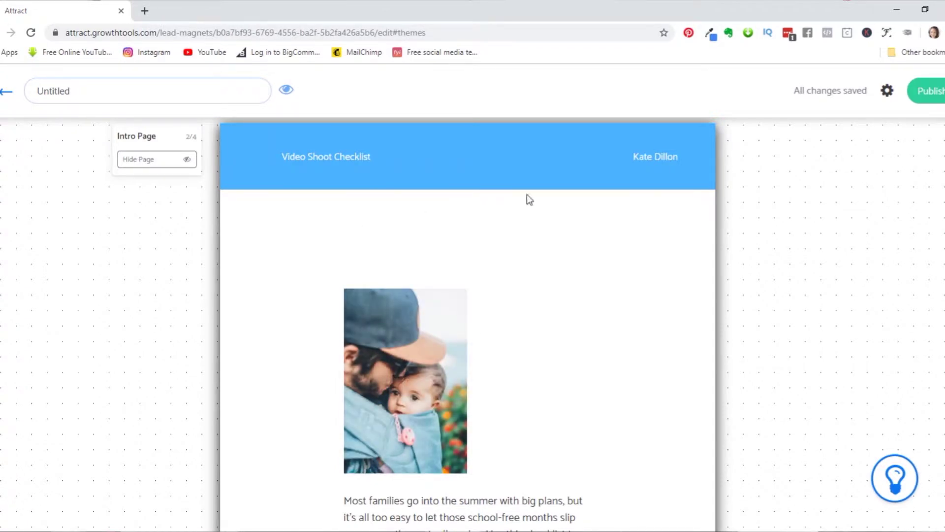
scroll(467, 348, up, 1)
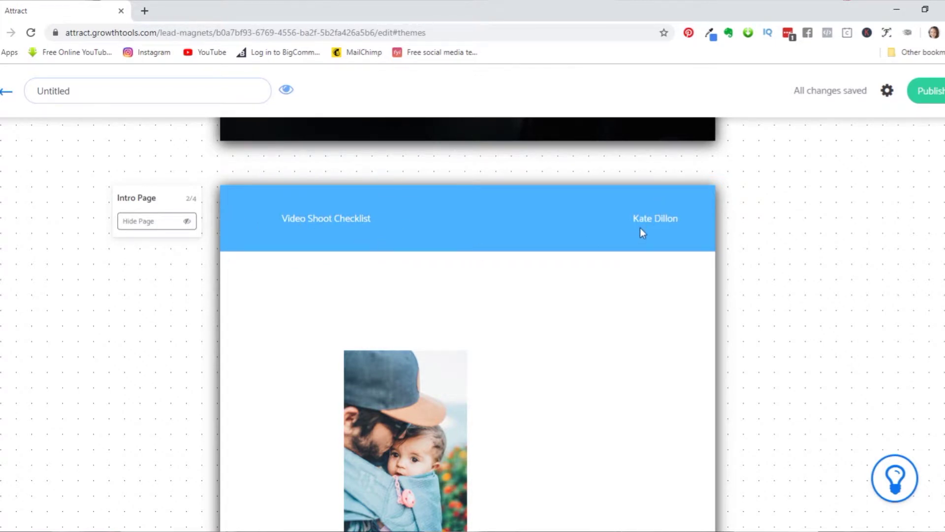
scroll(397, 219, up, 3)
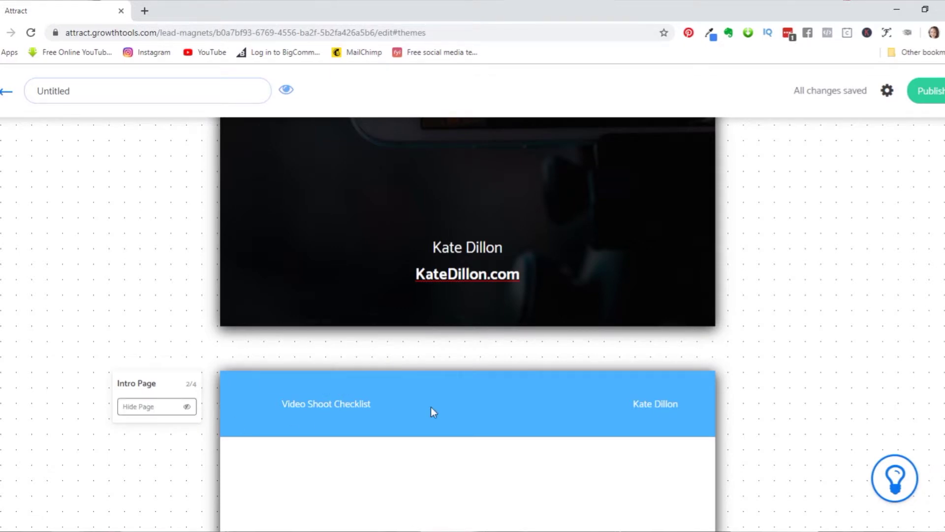
triple_click(432, 405)
scroll(432, 406, up, 7)
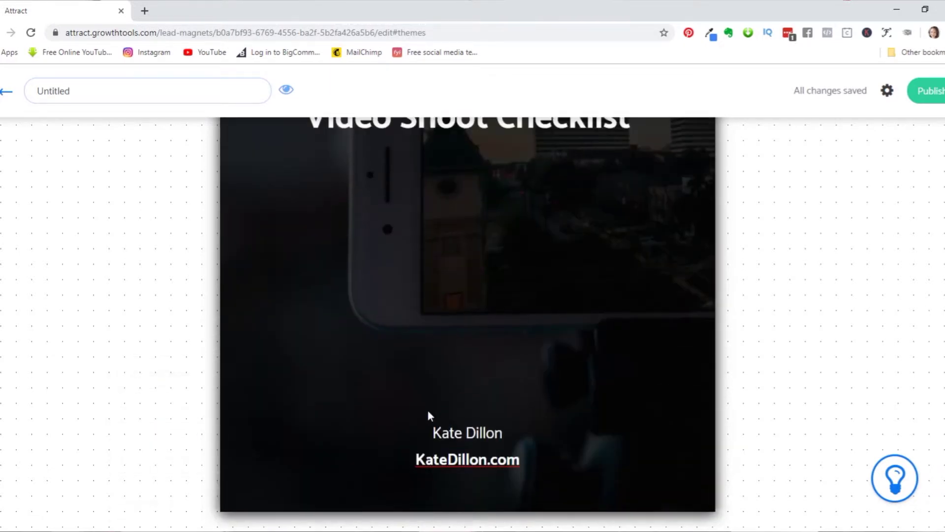
scroll(427, 417, up, 1)
scroll(524, 397, down, 8)
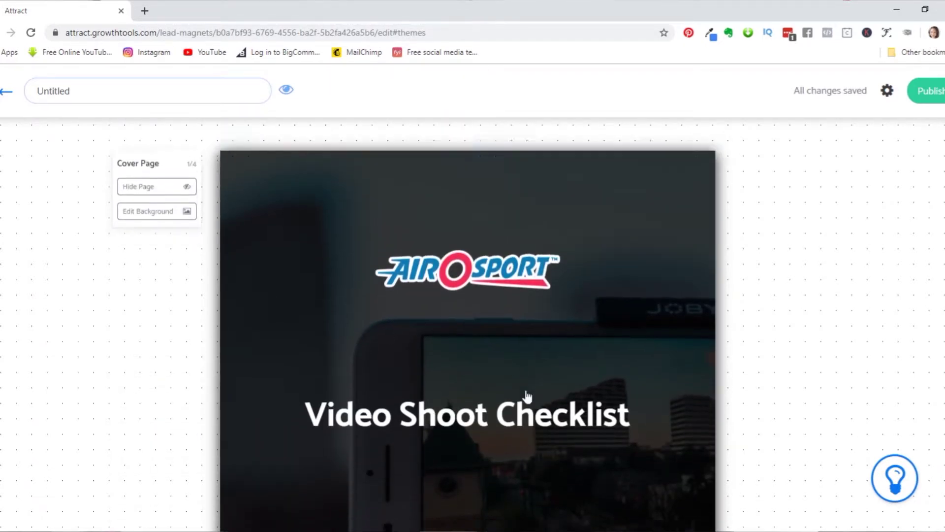
- Change the header background color from light blue to black in Advanced Settings
click(886, 94)
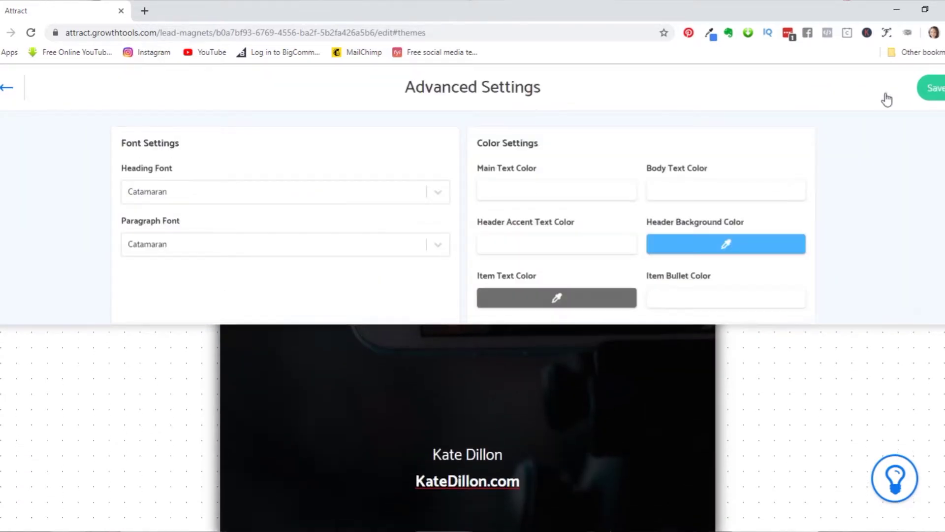
click(727, 246)
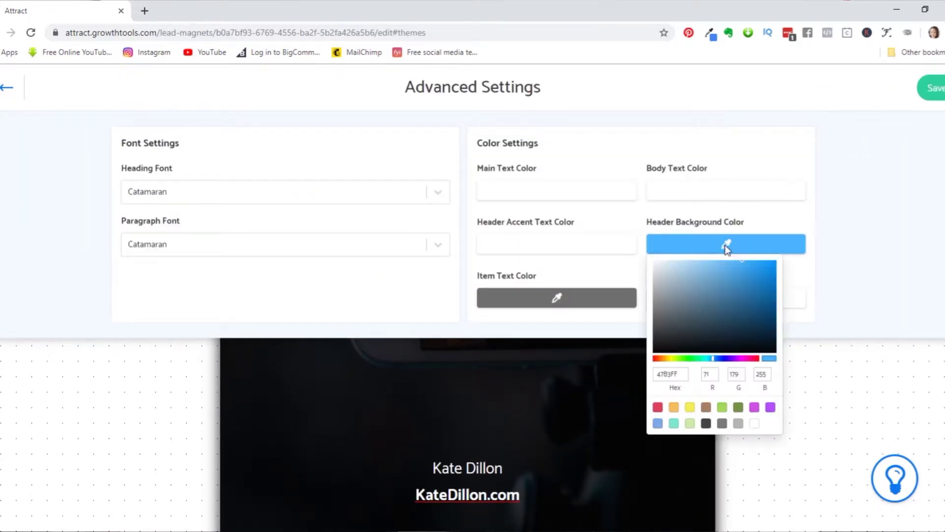
click(706, 423)
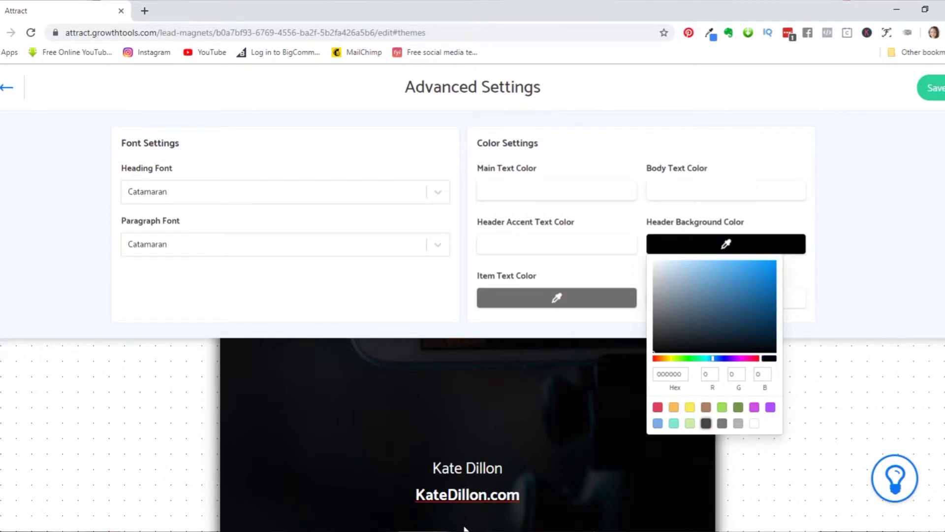
click(944, 458)
scroll(803, 416, down, 5)
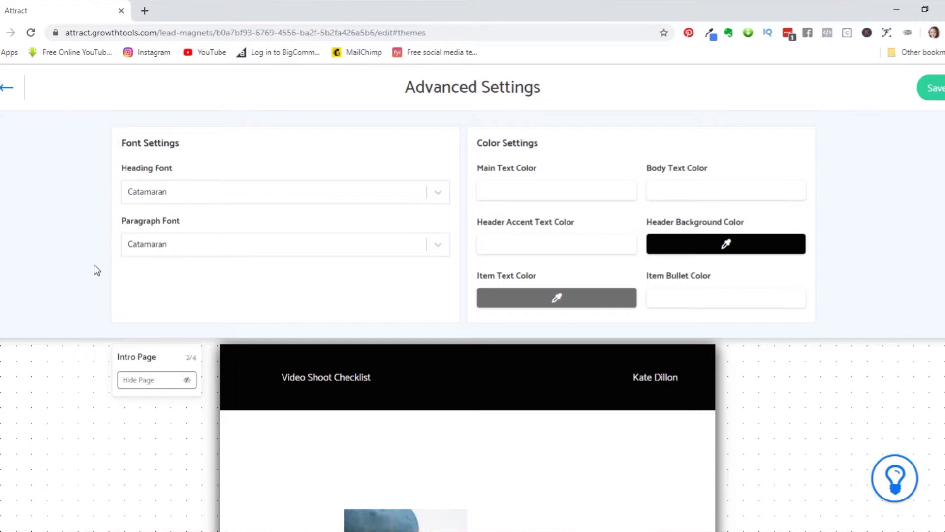
click(778, 428)
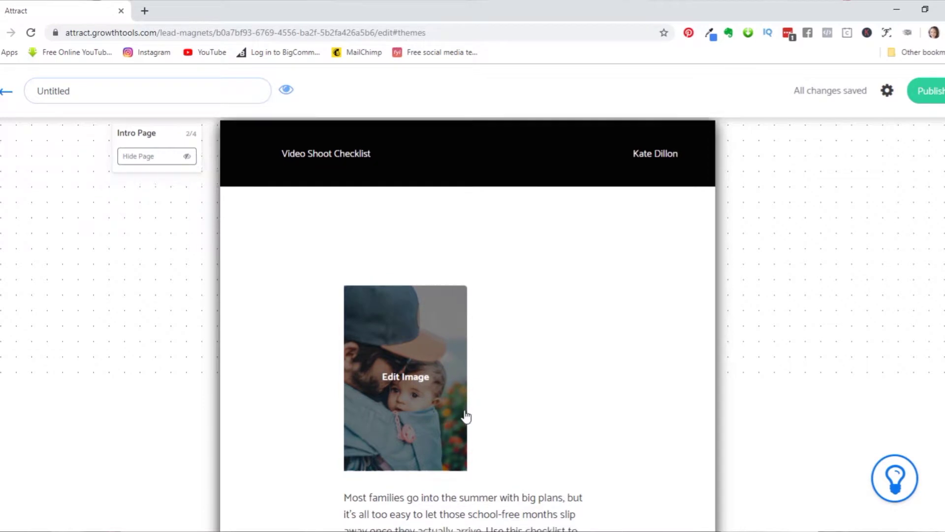
- Replace the father-and-baby intro photo with a portrait photo uploaded from the Desktop
scroll(466, 416, down, 4)
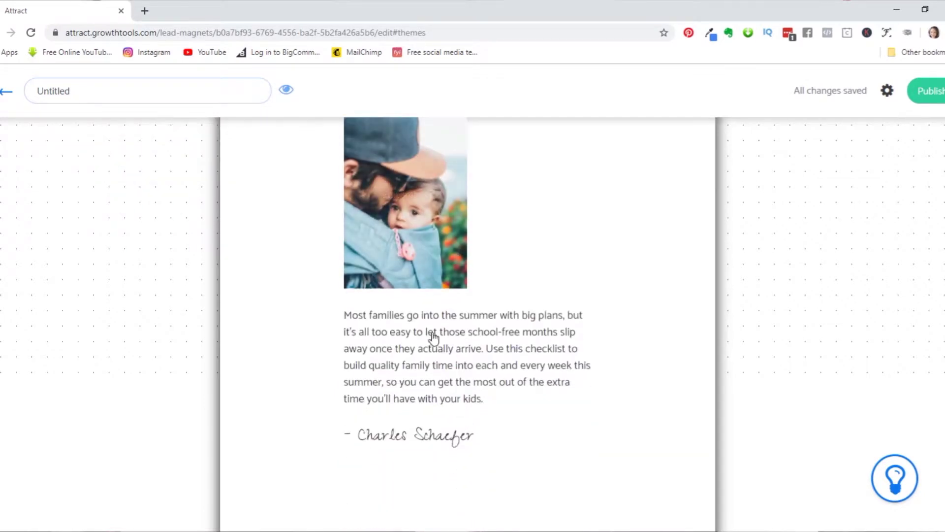
click(413, 197)
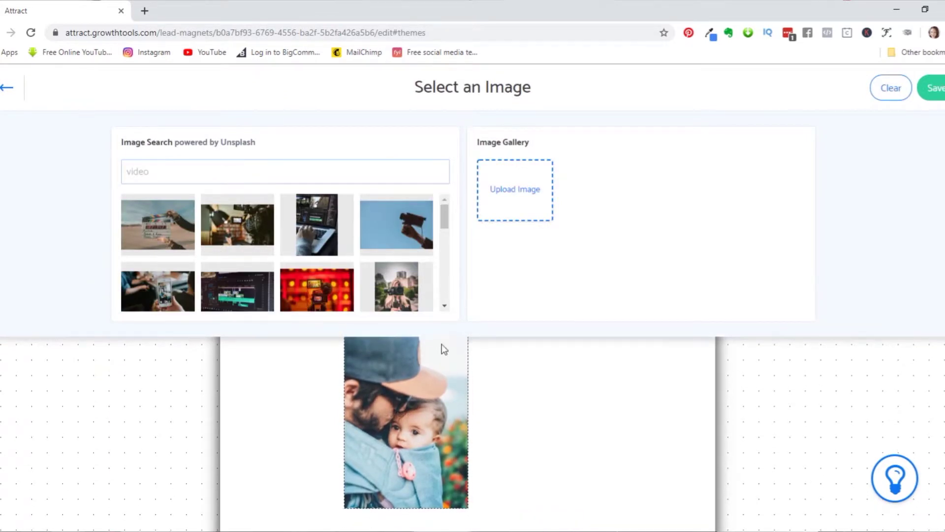
click(512, 191)
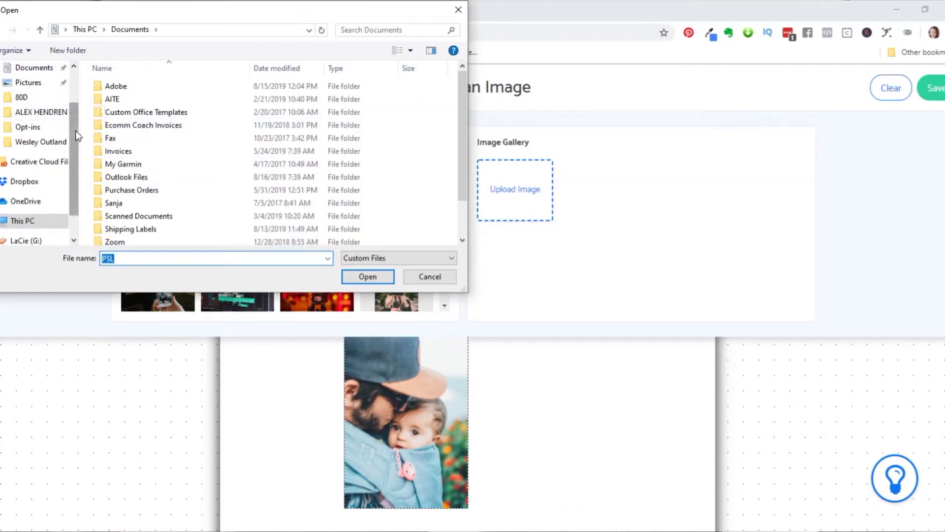
drag(78, 129, 77, 87)
click(50, 94)
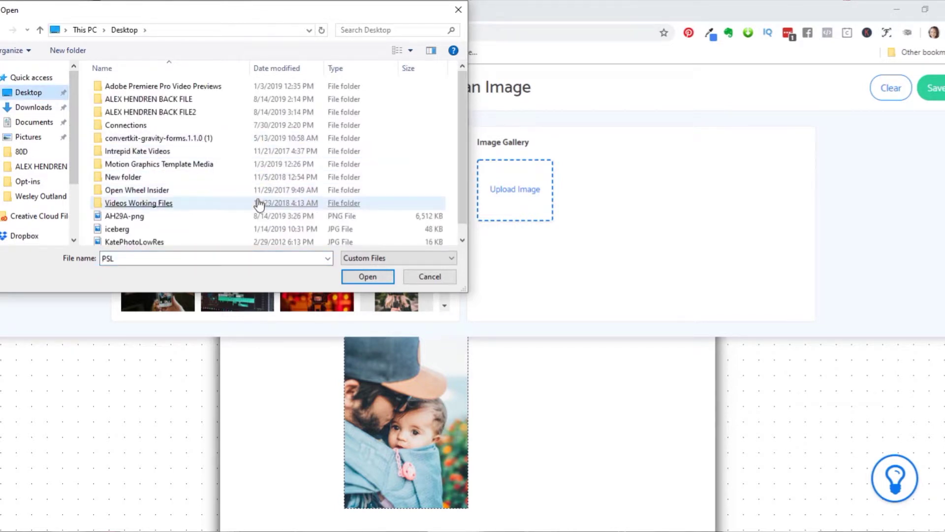
scroll(163, 212, down, 1)
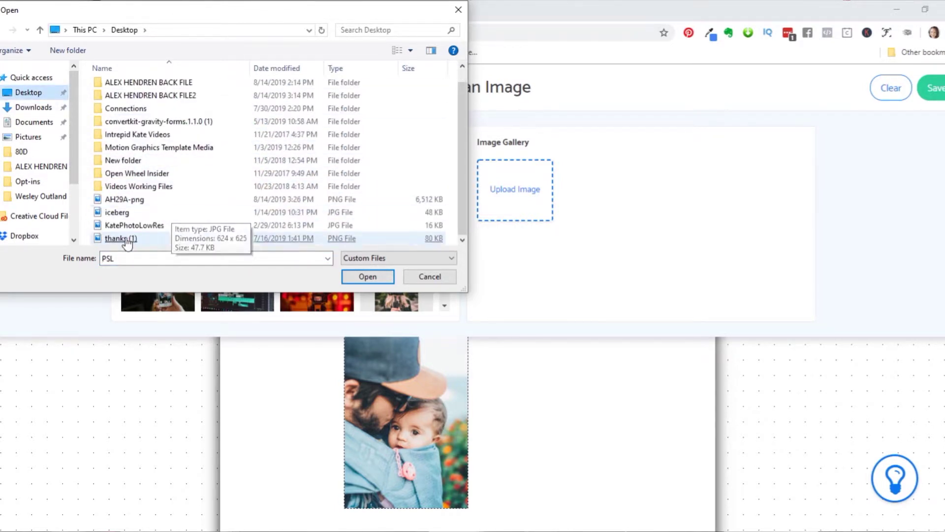
click(140, 228)
double_click(140, 229)
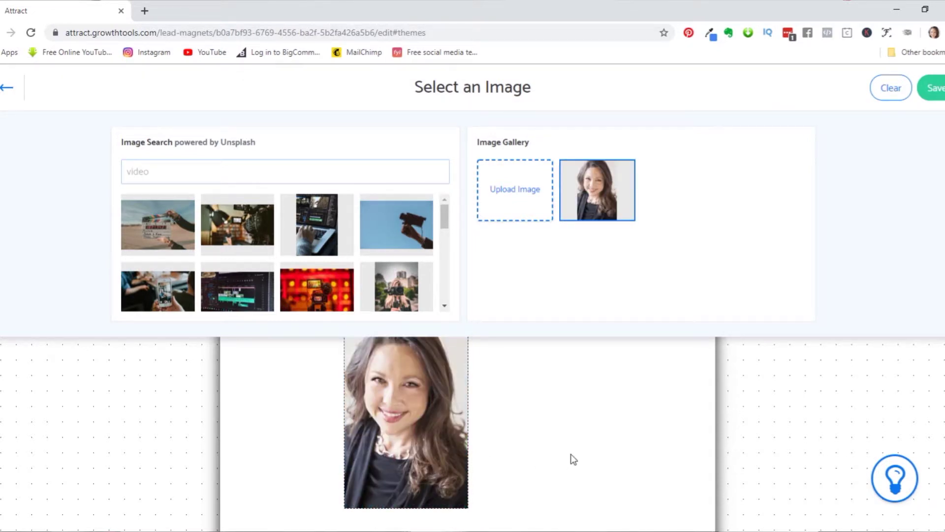
scroll(570, 458, down, 2)
scroll(569, 457, up, 1)
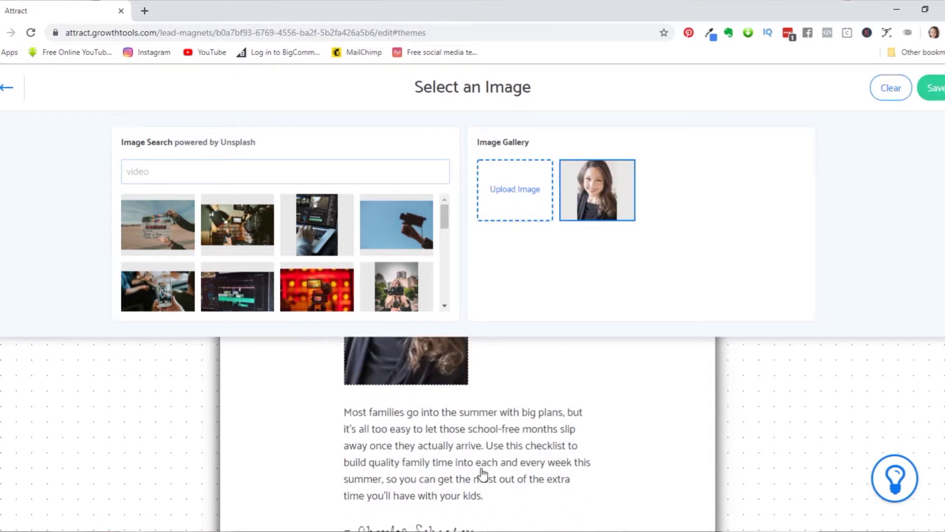
click(496, 487)
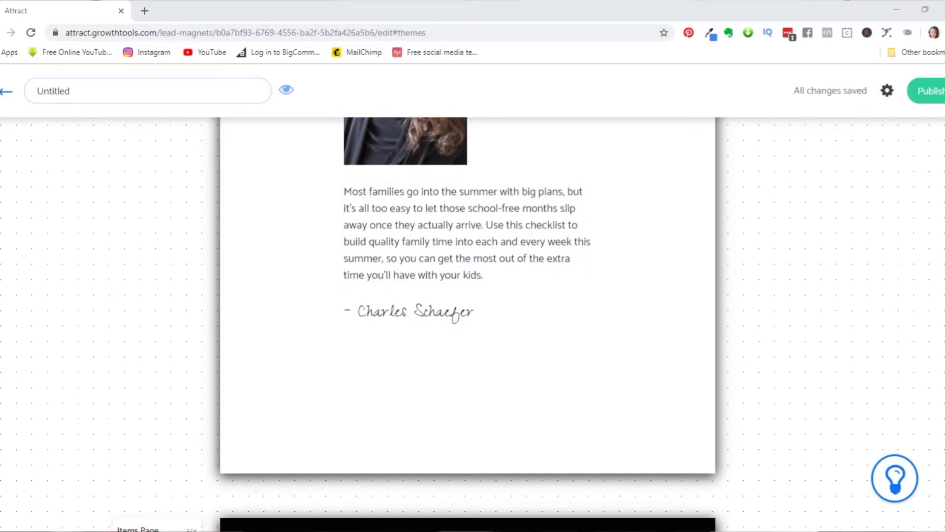
- Paste the new 'Getting started with video can be overwhelming.' intro over the paragraph
click(423, 215)
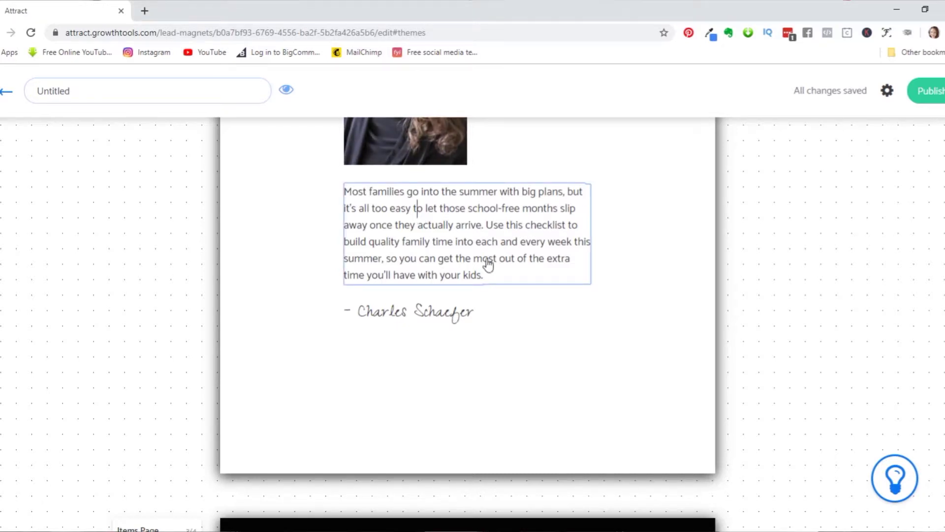
drag(494, 272, 328, 191)
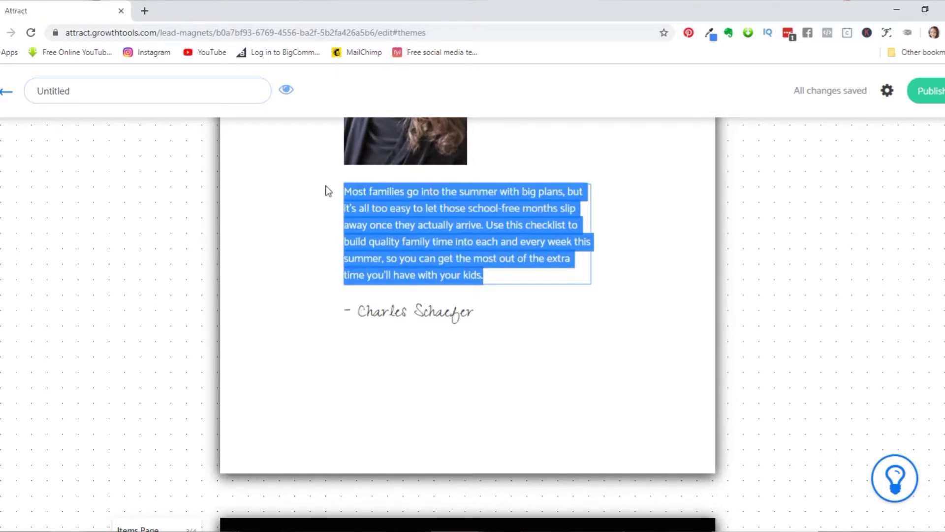
text(Getting started with video can be overwhelming. Here’s a quick checklist to help your next (or your first) video be a success.  This checklist applies to shooting a video in a static location where you’ll be talking to the camera.)
- Replace the quoted author's name in the signature with the author's own name
click(463, 319)
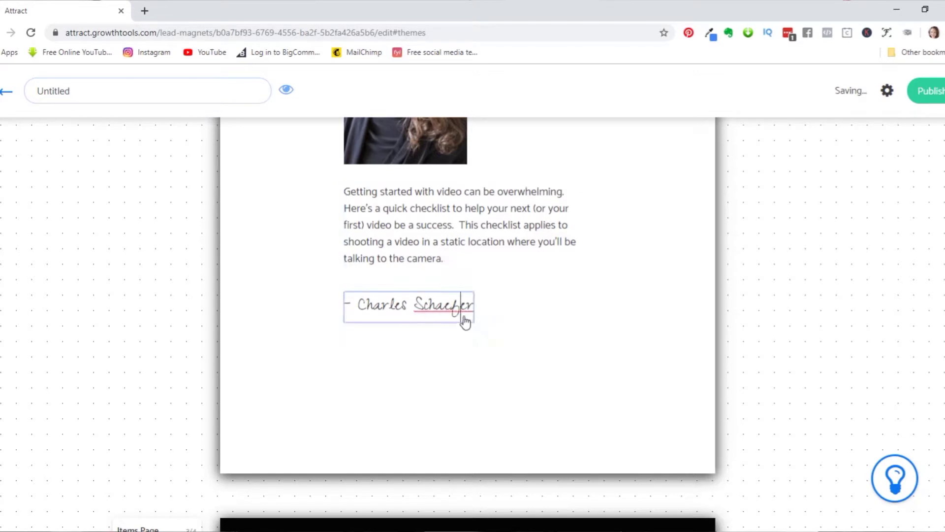
click(475, 309)
drag(474, 310, 363, 314)
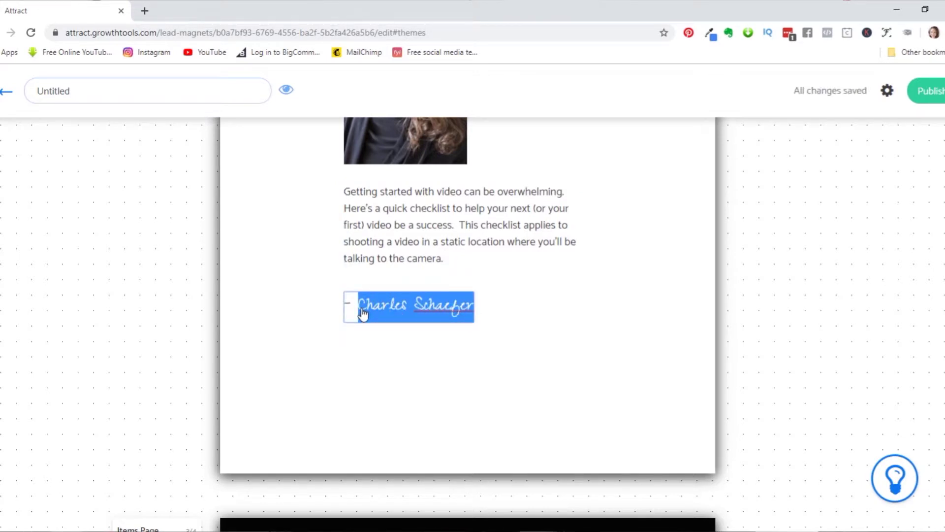
text(Kate Dillon)
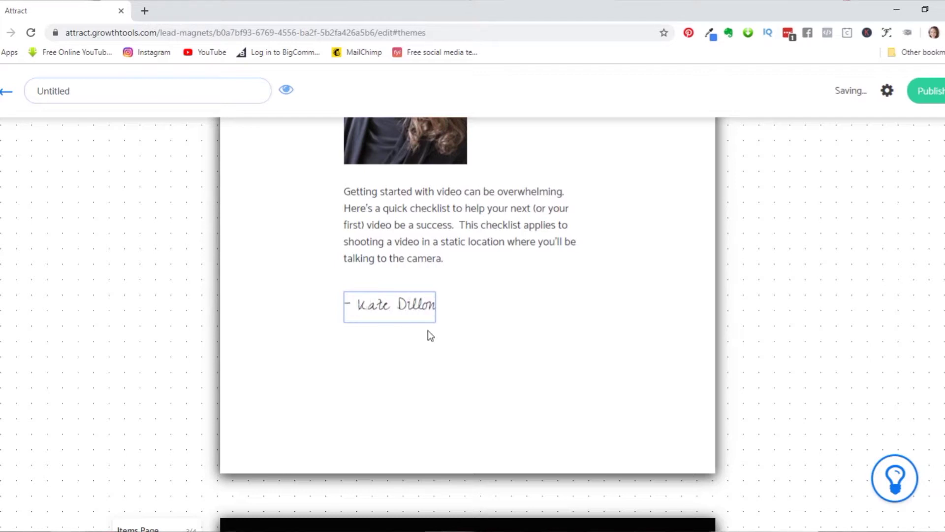
scroll(510, 412, down, 3)
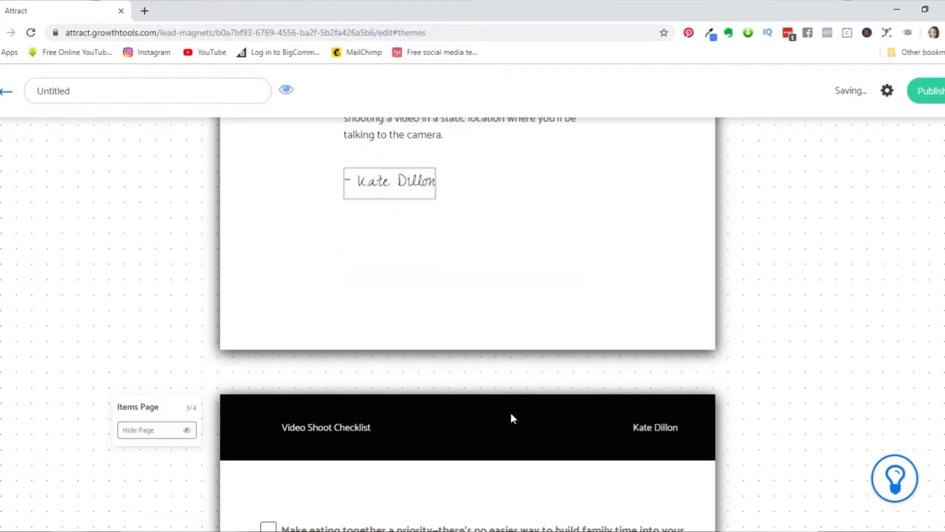
scroll(538, 300, down, 3)
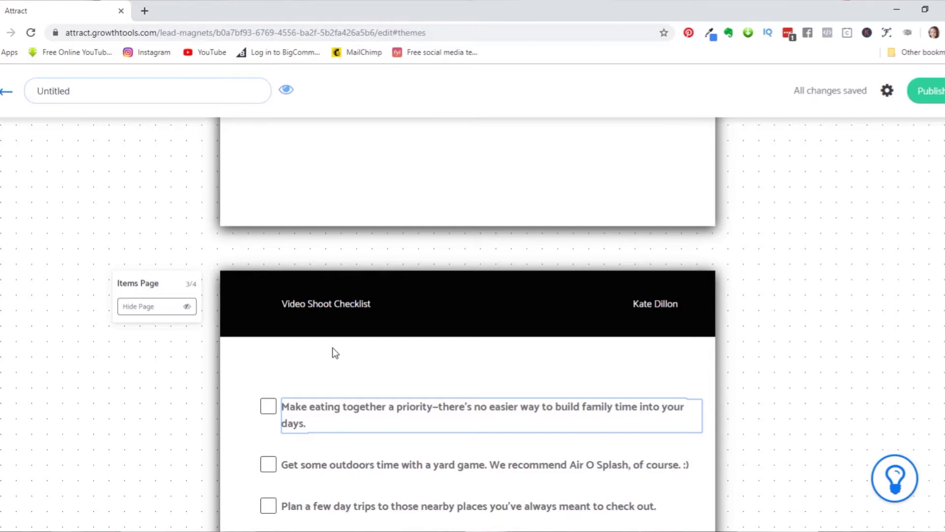
- Rewrite checklist items one to four: plan video, use a tripod, check background, eliminate sounds
scroll(345, 420, down, 3)
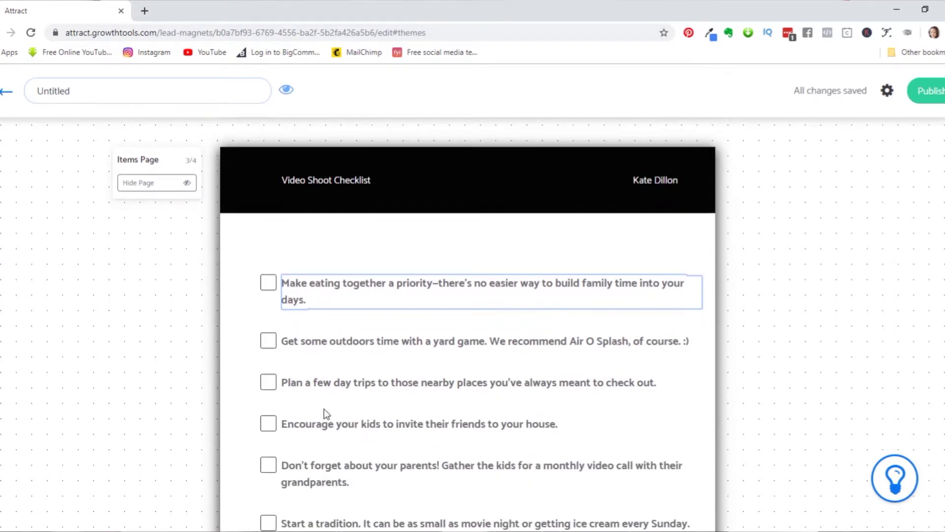
triple_click(291, 291)
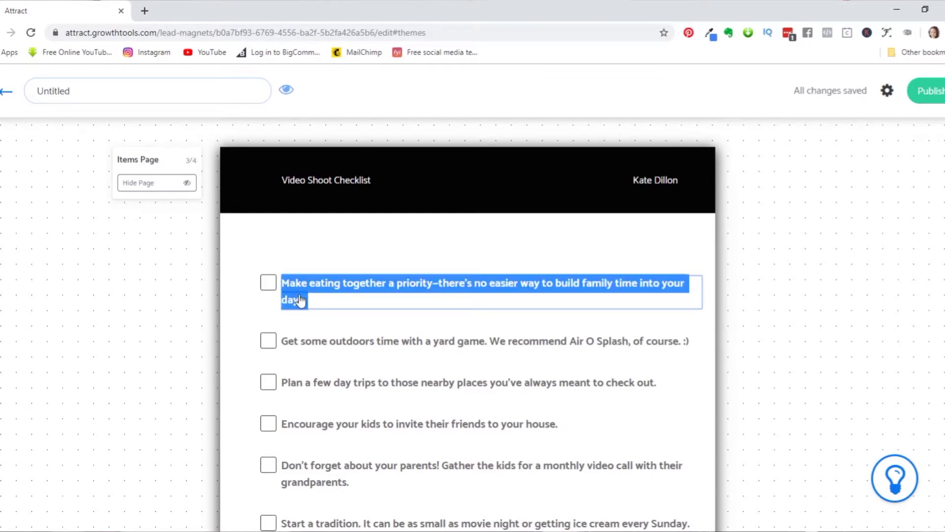
text(Plan)
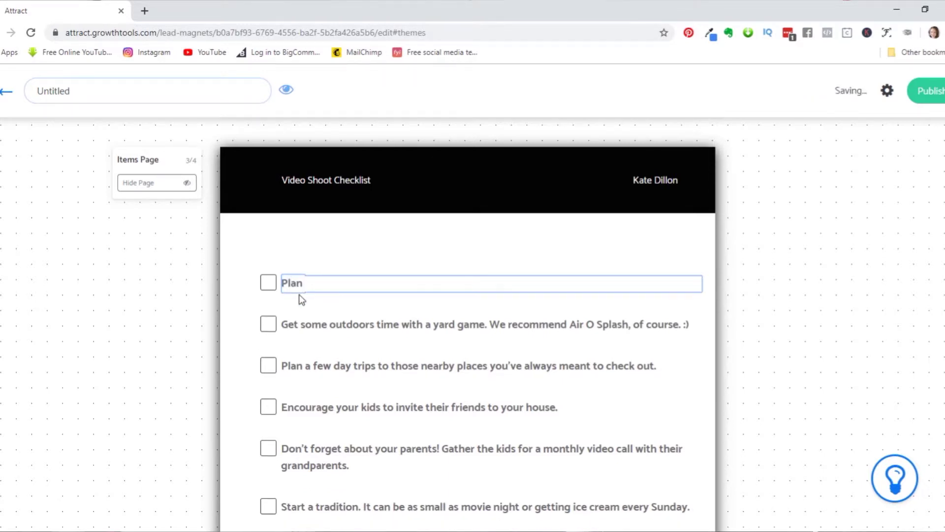
text( your video.)
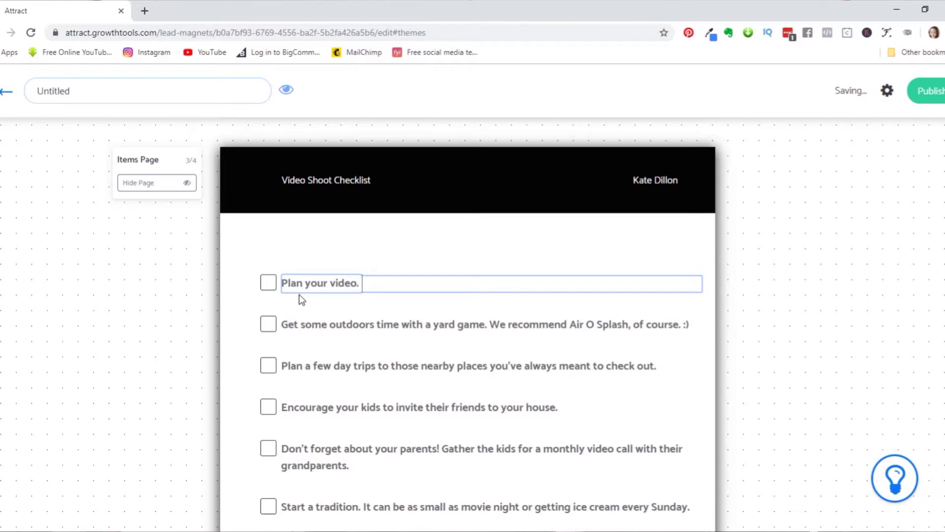
text( Have talking points ready.)
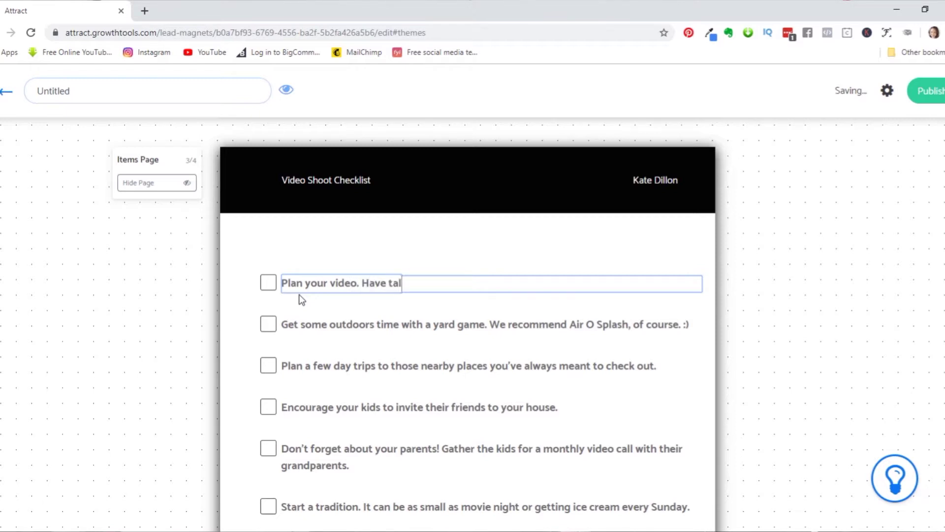
click(282, 333)
text(Put phone or camera on a tripod or on a steady surface. (Don't have someone hold the camera.))
click(280, 382)
text(Record a few seconds and check the background.  Remove items as necessary.)
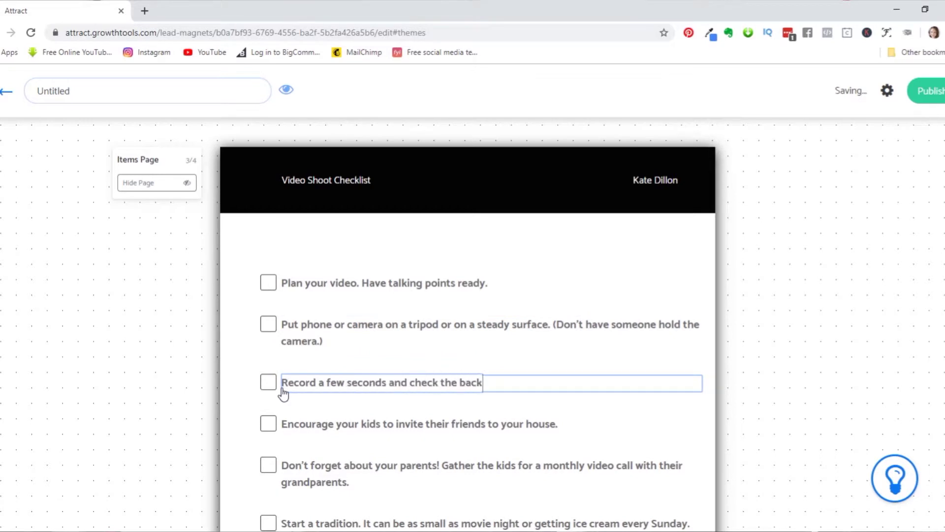
click(285, 428)
text(Eliminate any distracting sounds.  These may include radios or tvs in another room, an air conditioner/heater, etc.)
- Rewrite items five to eight: lighting, look at the lens, smile, 'Push that record button.'
scroll(283, 433, down, 3)
click(284, 364)
text(C)
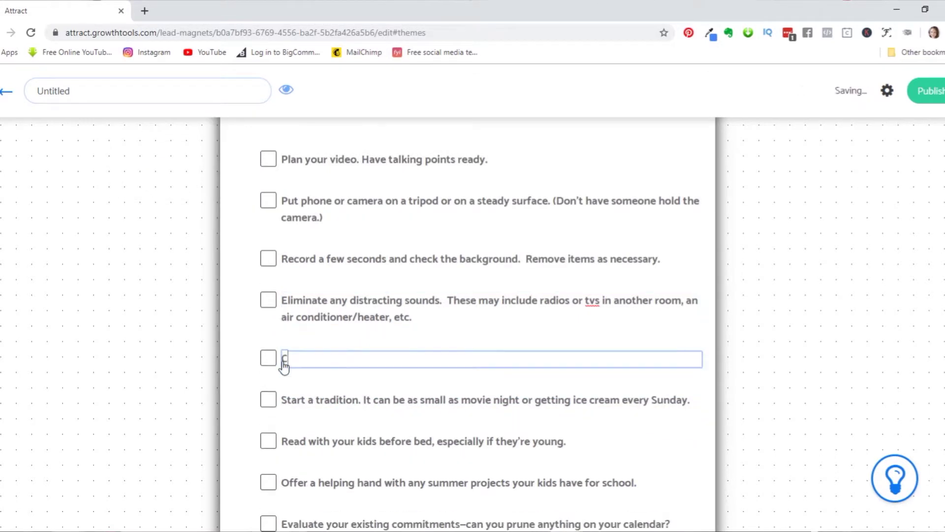
text(heck the lighting.  Adjust the location or add more light as needed.)
scroll(284, 367, down, 1)
click(283, 339)
text(Look directly at the camera lens.)
click(285, 380)
text(Speak with a smile. Bring extra energy.)
click(283, 421)
text(Push that record button.)
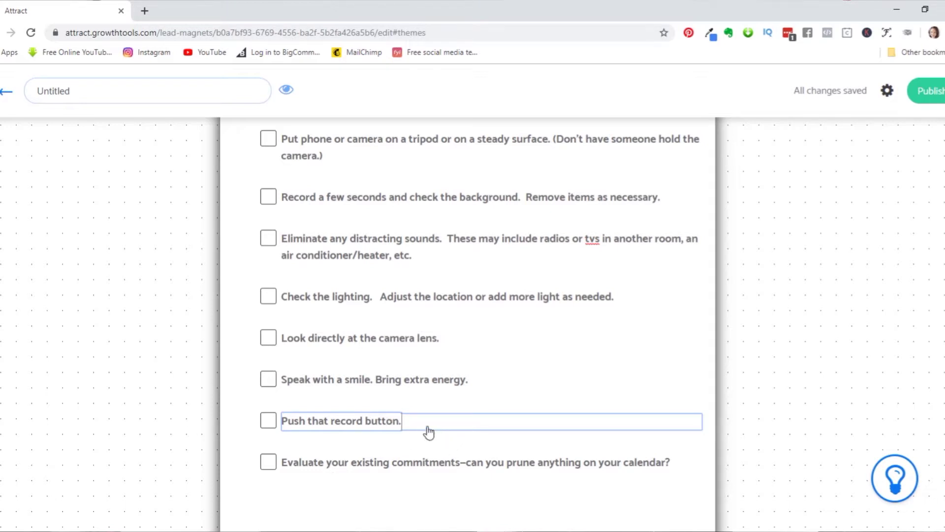
- Delete the leftover commitments item and the blank line after 'Push that record button.'
click(495, 457)
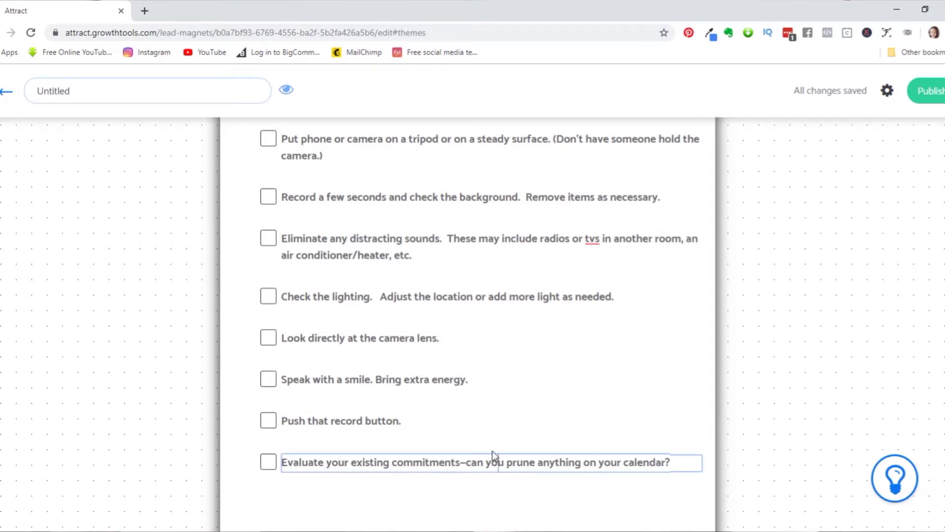
scroll(498, 445, down, 3)
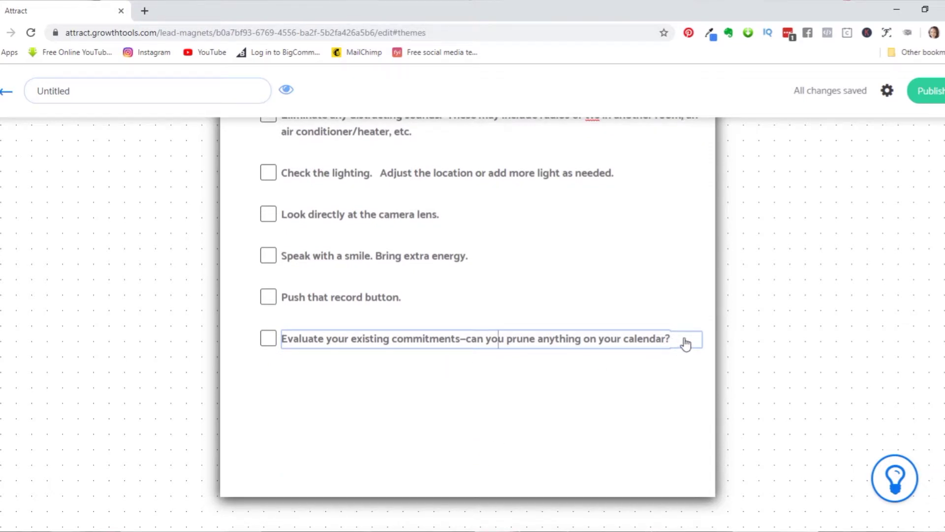
key(ctrl+a)
key(BackSpace)
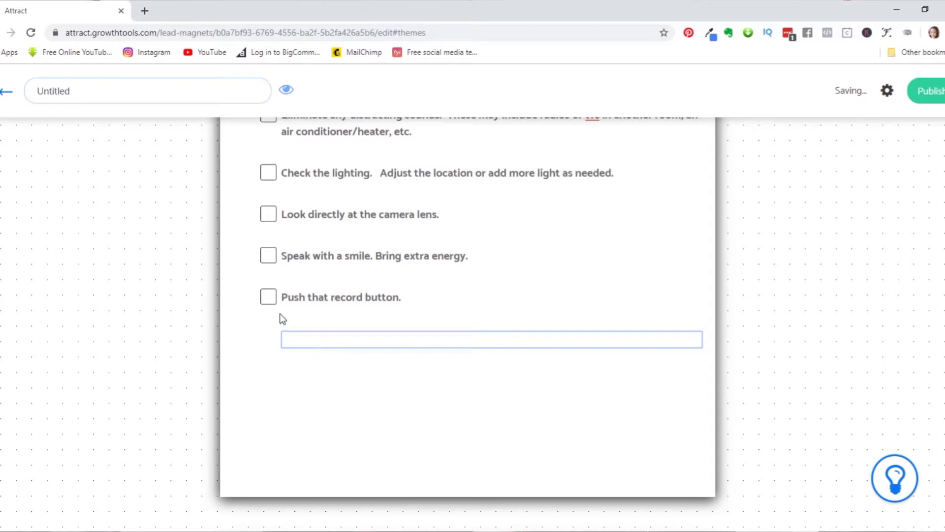
key(BackSpace)
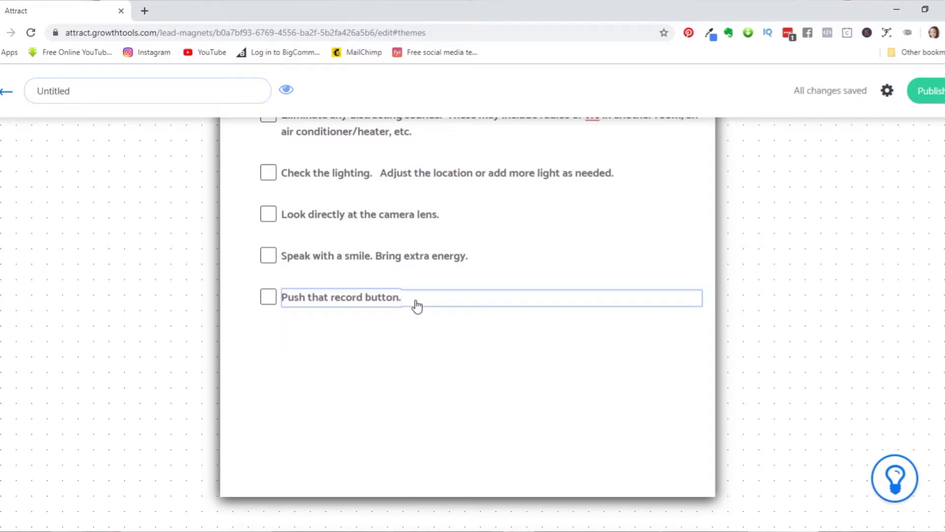
key(Return)
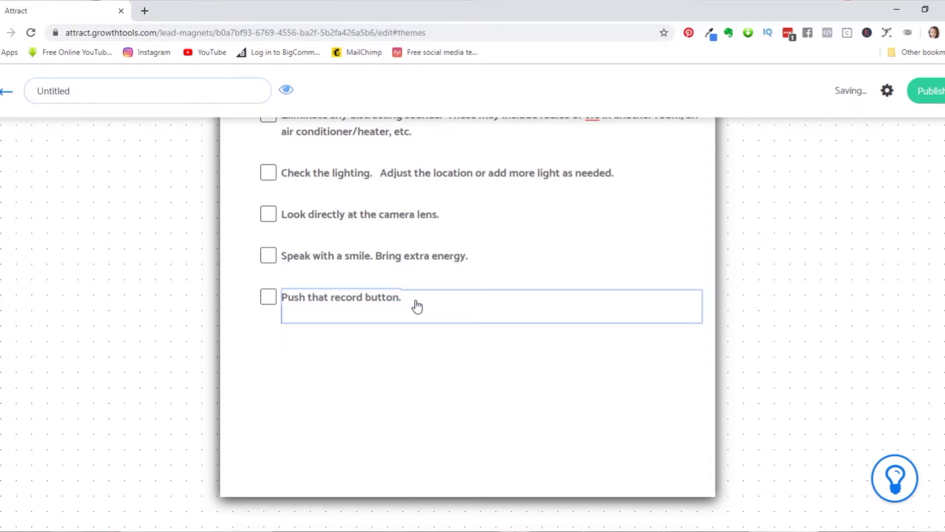
key(BackSpace)
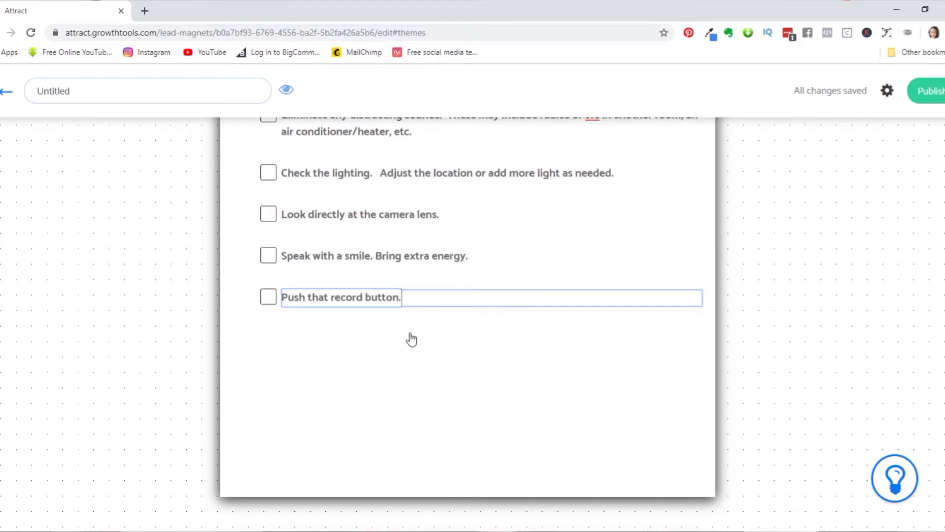
scroll(409, 370, down, 1)
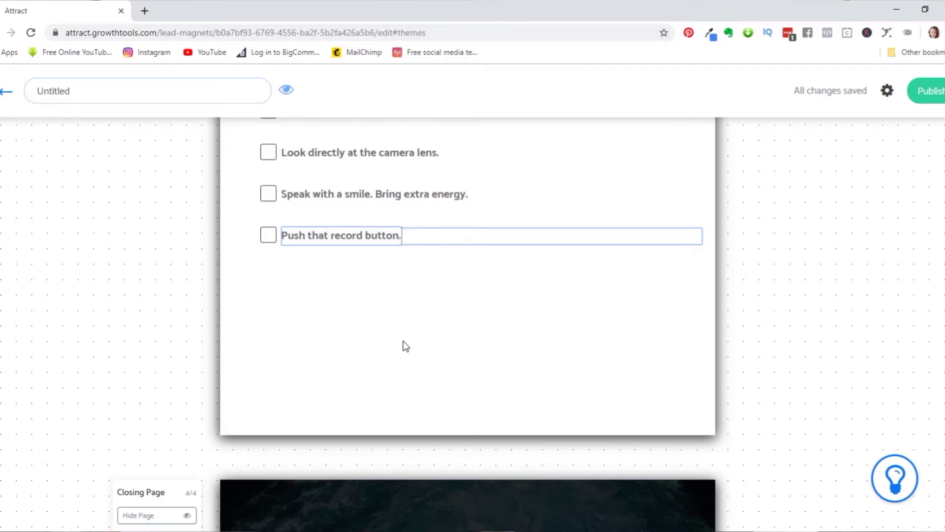
- Hide the dark closing page so the checklist page is the last visible page
scroll(381, 395, down, 3)
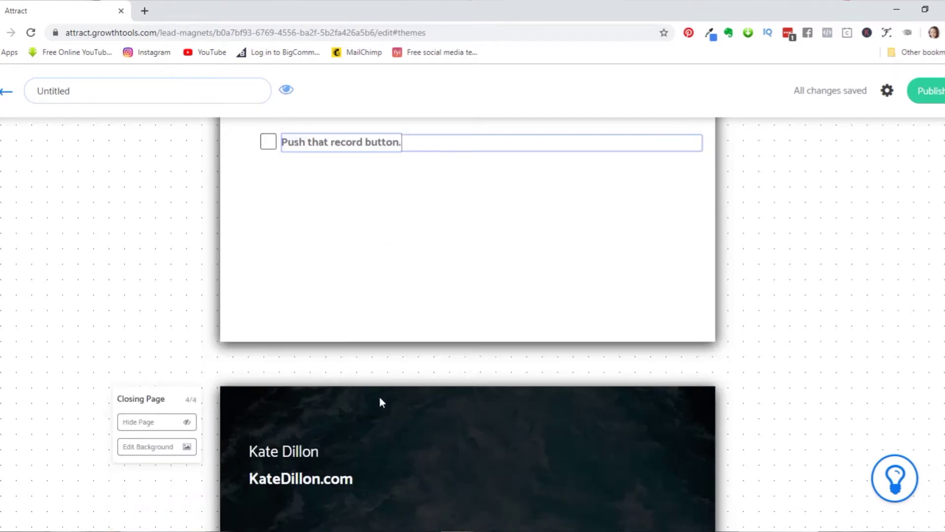
scroll(380, 398, down, 5)
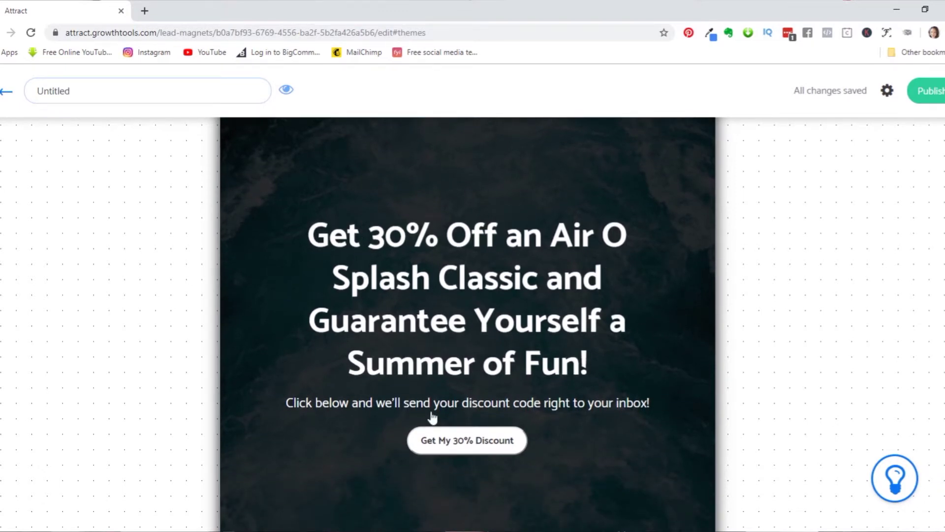
scroll(442, 415, down, 3)
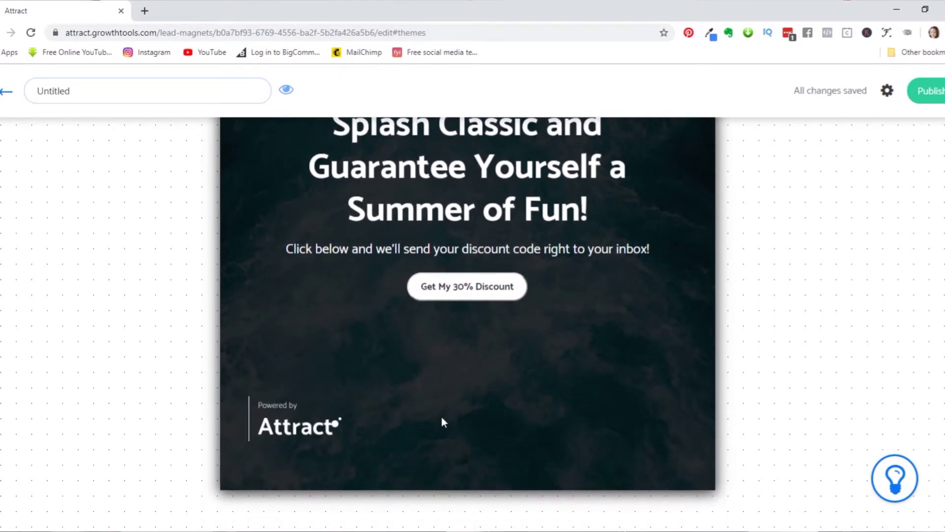
scroll(442, 415, up, 4)
scroll(443, 422, up, 4)
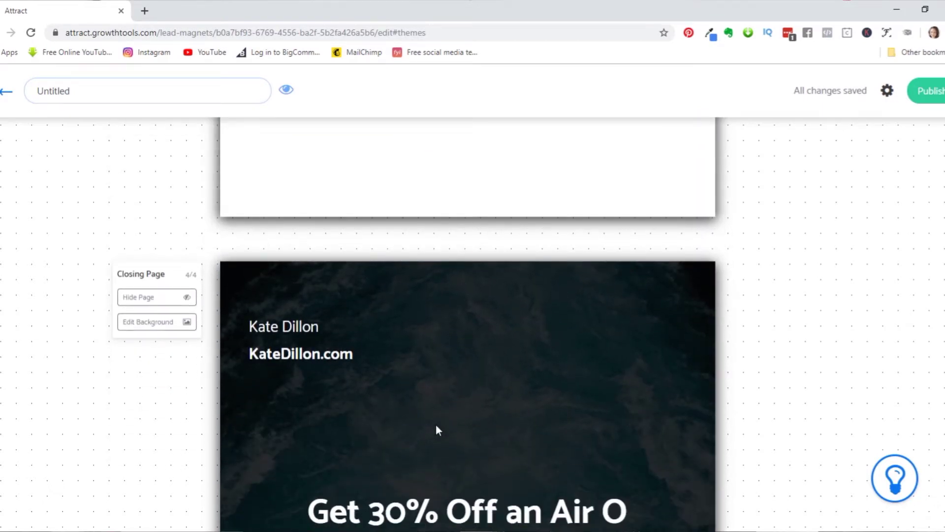
scroll(436, 426, up, 2)
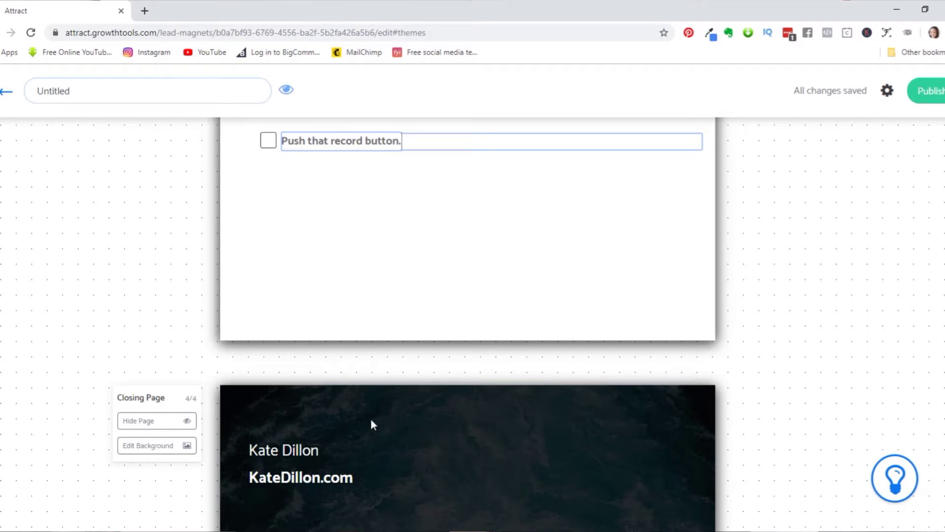
click(141, 421)
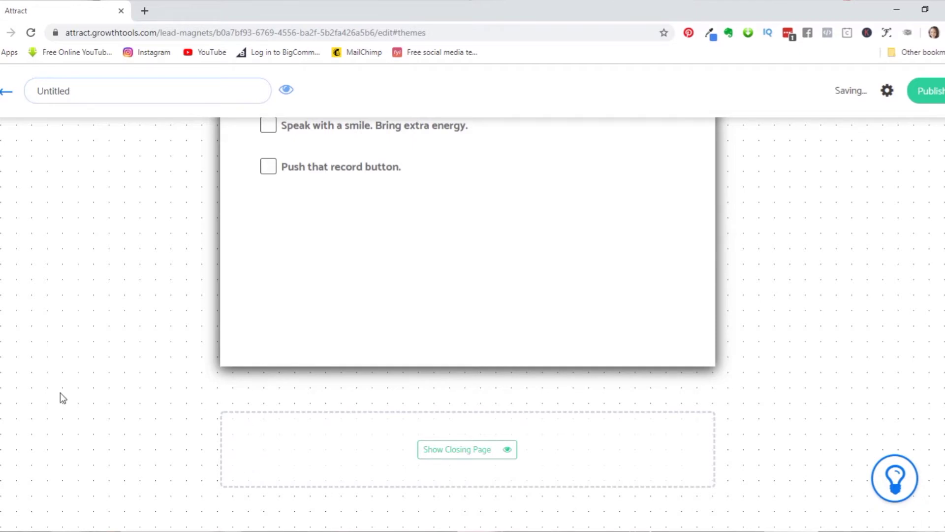
- Clear the Air O Sport logo image from the cover, leaving only the Video Shoot Checklist title
scroll(54, 394, up, 10)
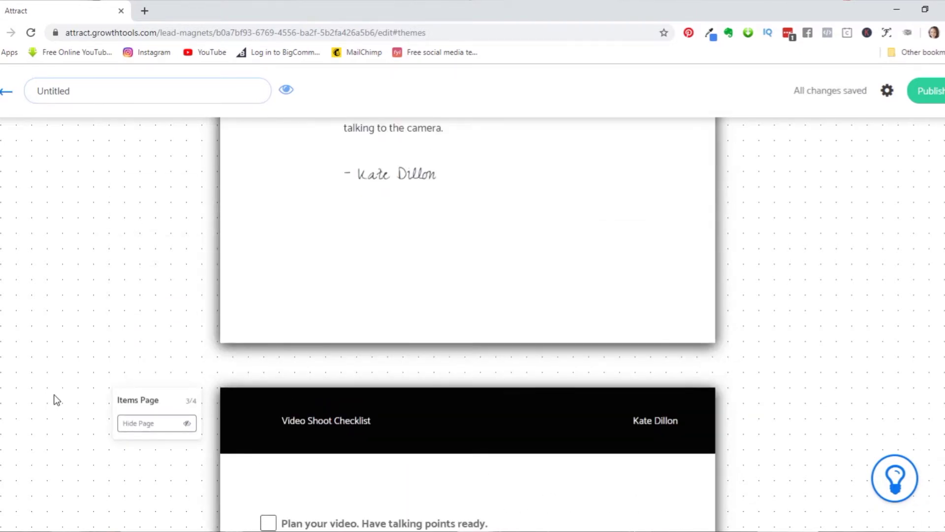
scroll(55, 400, up, 15)
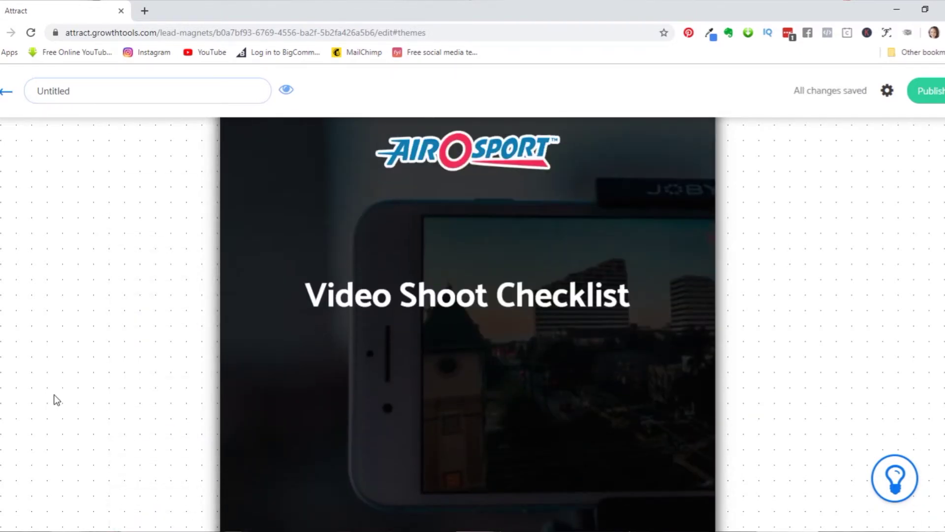
scroll(57, 400, up, 3)
click(453, 290)
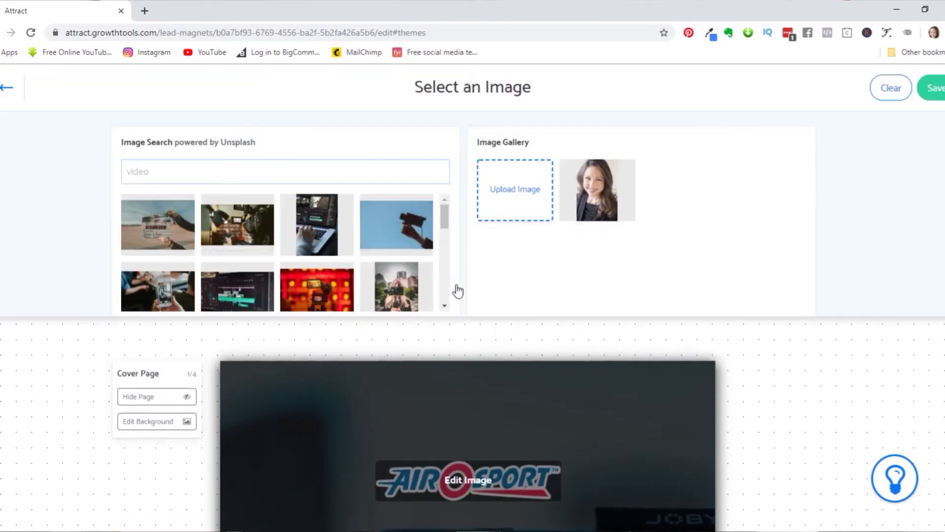
click(454, 505)
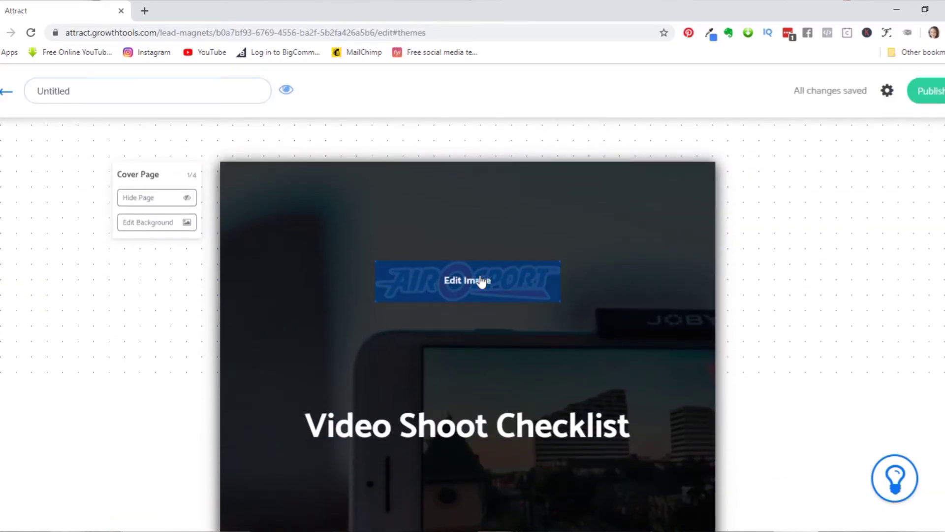
click(450, 288)
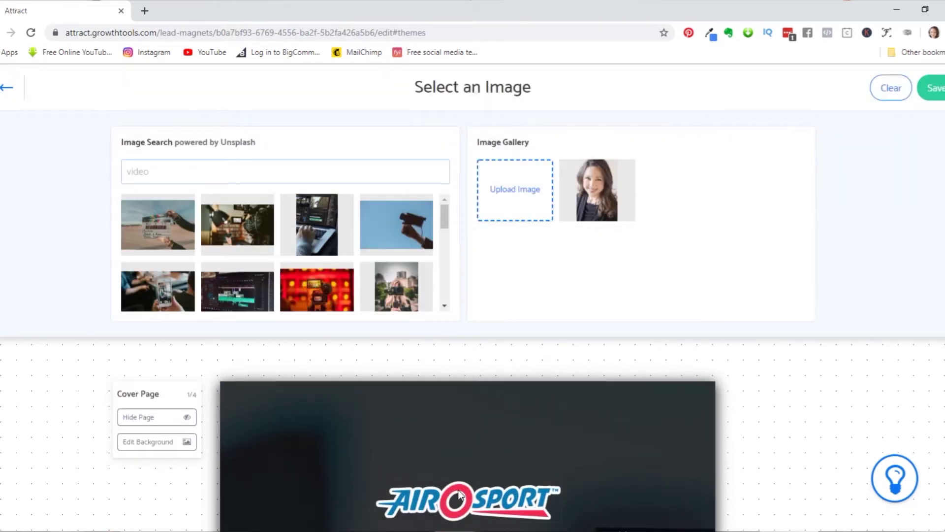
click(460, 500)
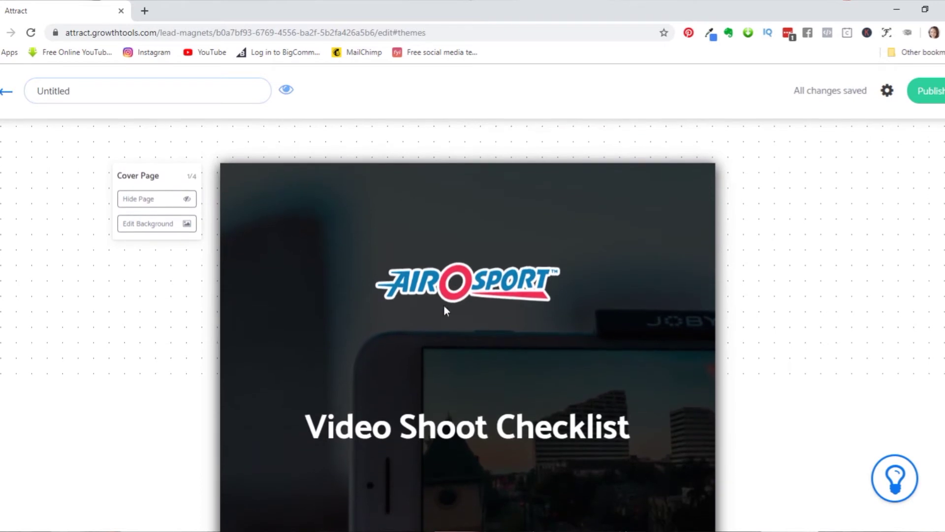
click(445, 298)
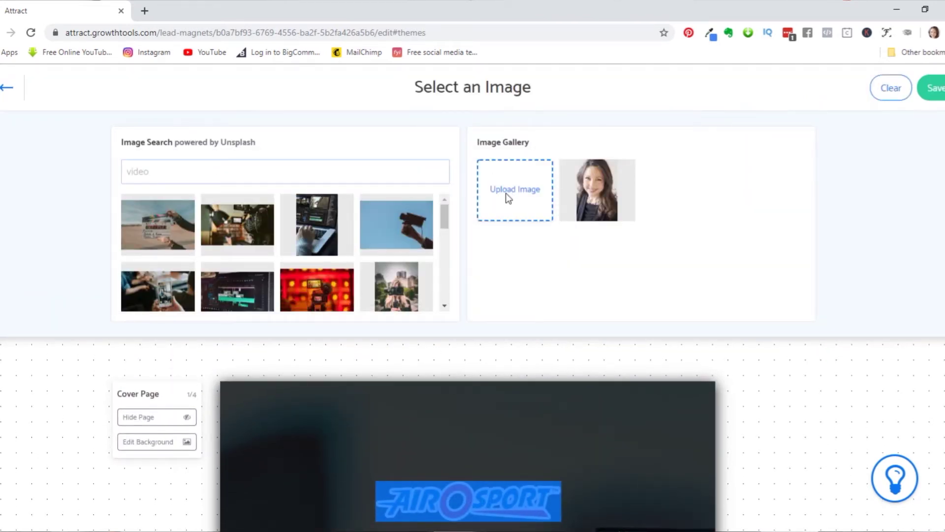
click(880, 99)
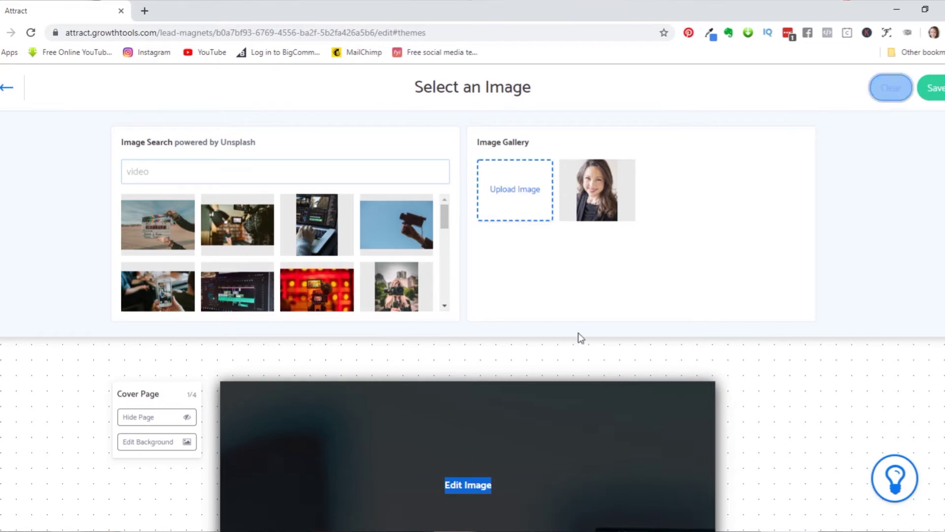
click(497, 454)
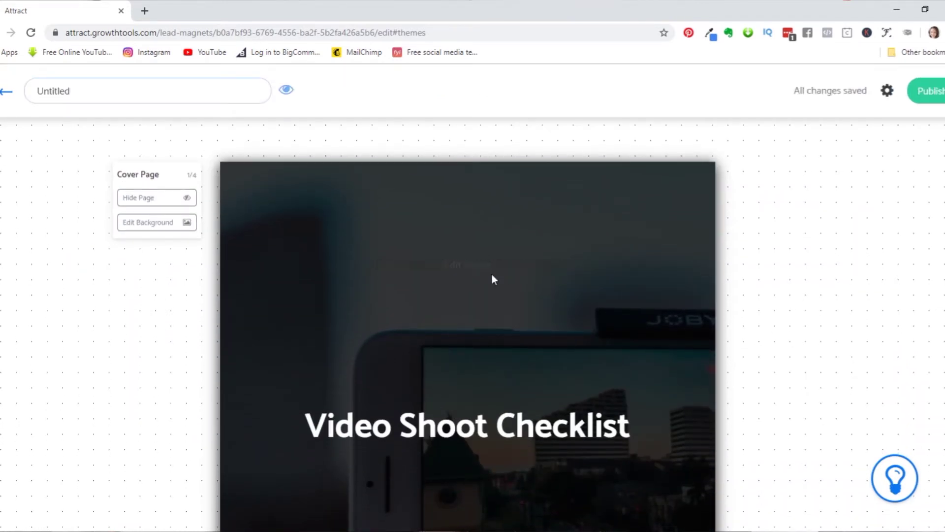
- Save the Advanced Settings fonts and colours unchanged, then publish the Video Shoot Checklist
scroll(491, 275, down, 3)
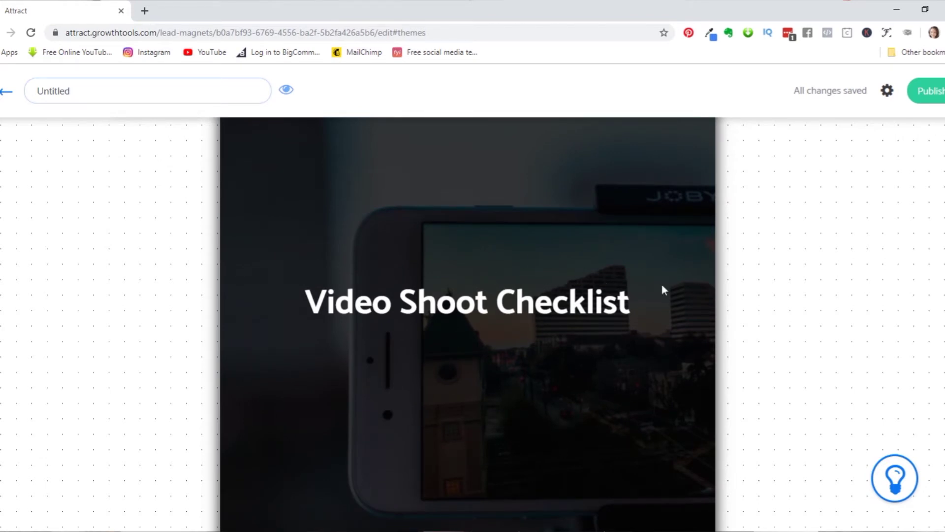
scroll(605, 424, up, 3)
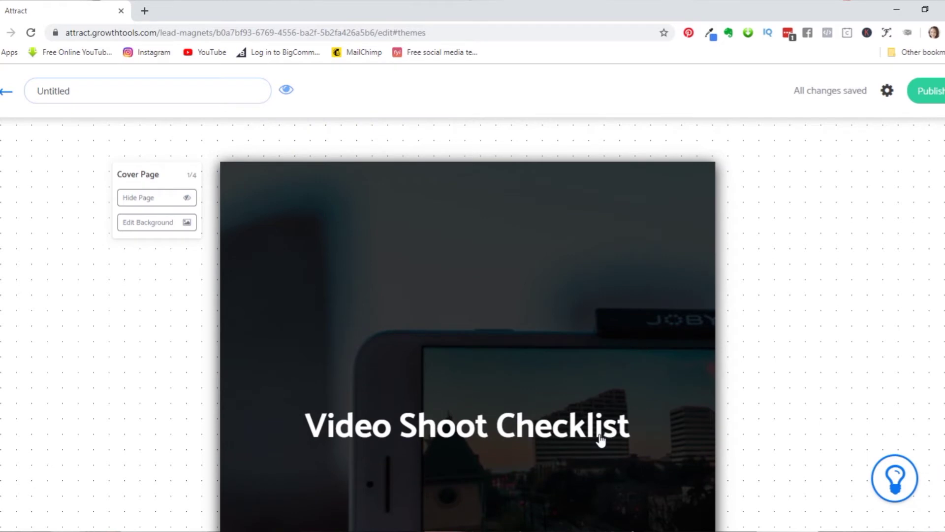
scroll(596, 443, down, 3)
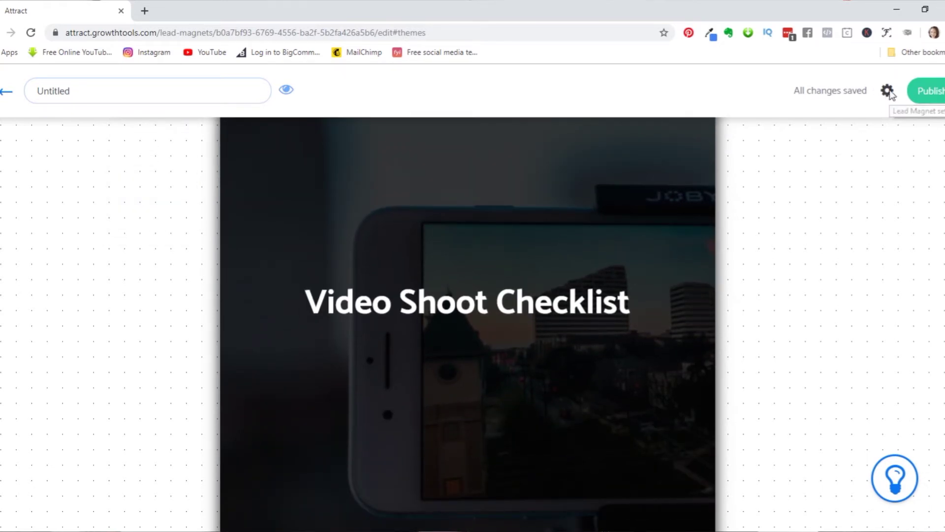
click(885, 92)
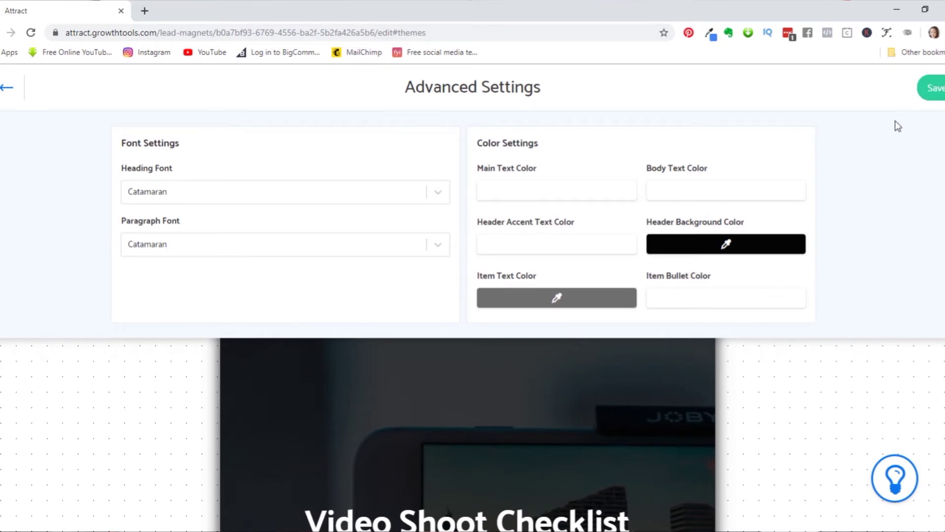
click(927, 95)
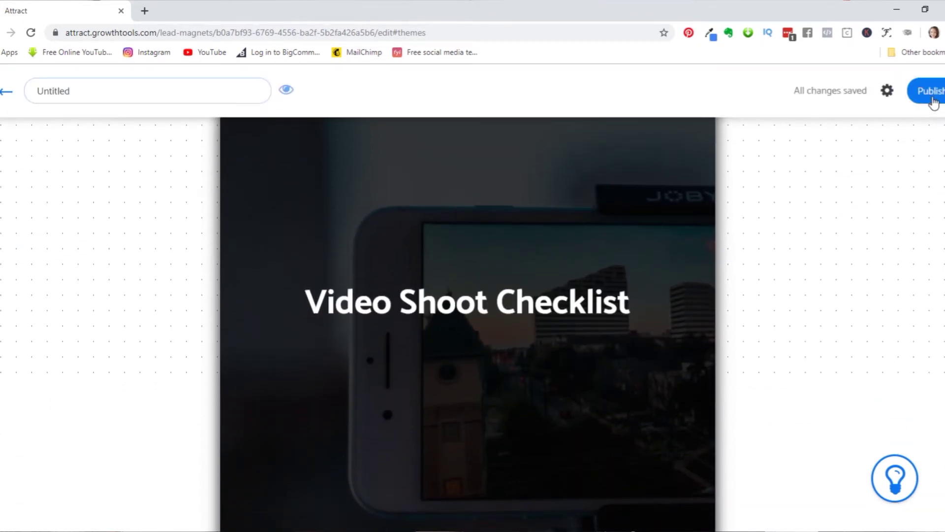
click(933, 98)
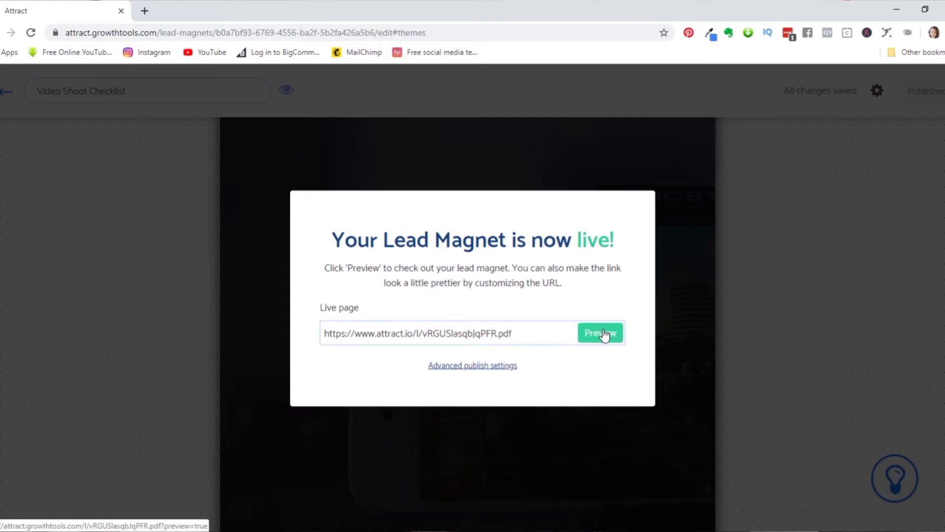
- In the advanced publish settings, set the custom URL ending to 'videotips'
click(486, 369)
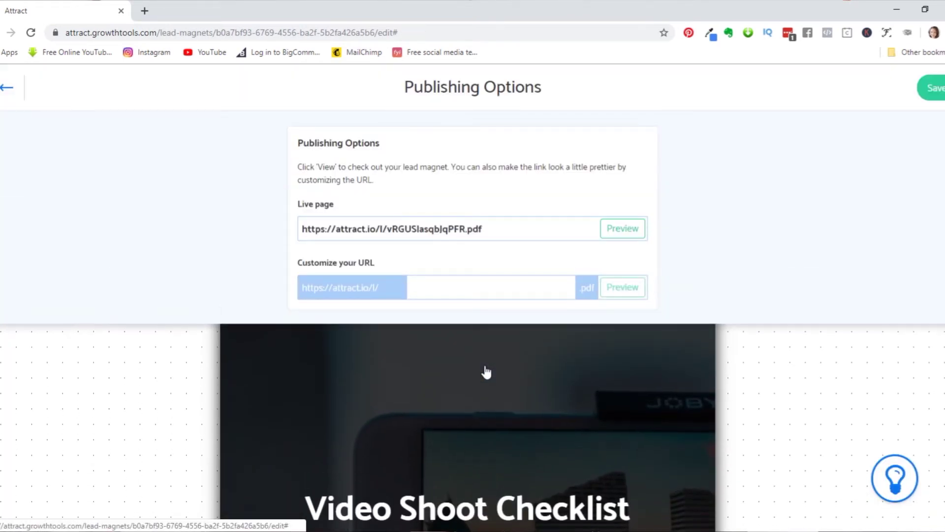
click(474, 293)
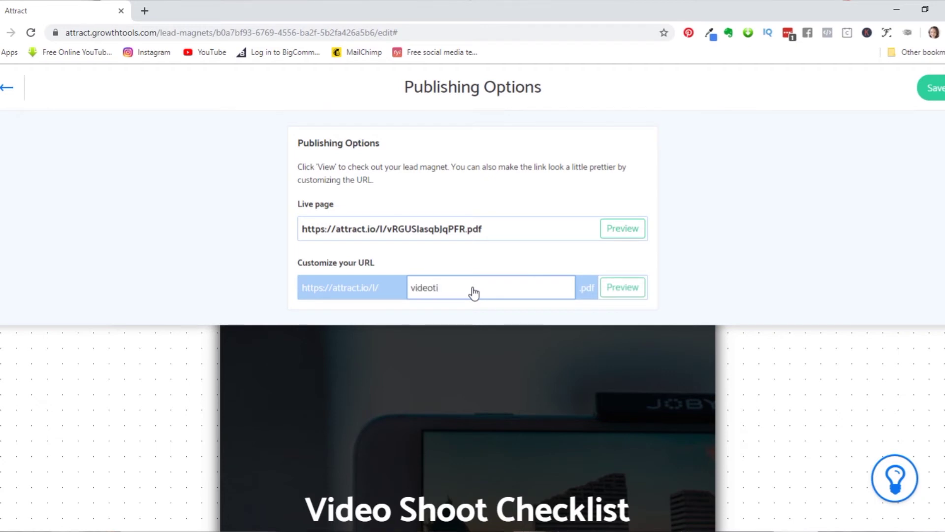
text(videotips)
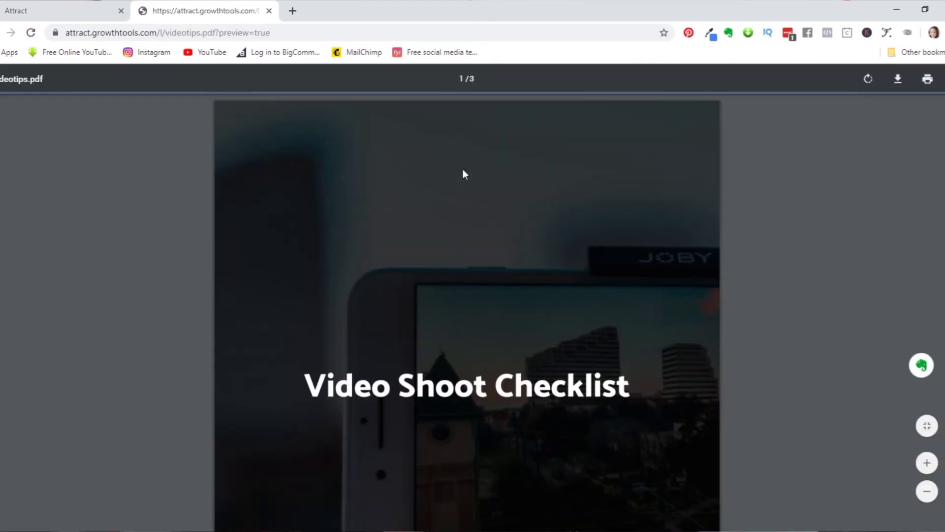
- Scroll the videotips.pdf preview down to page 3's eight video shoot steps
scroll(597, 216, down, 15)
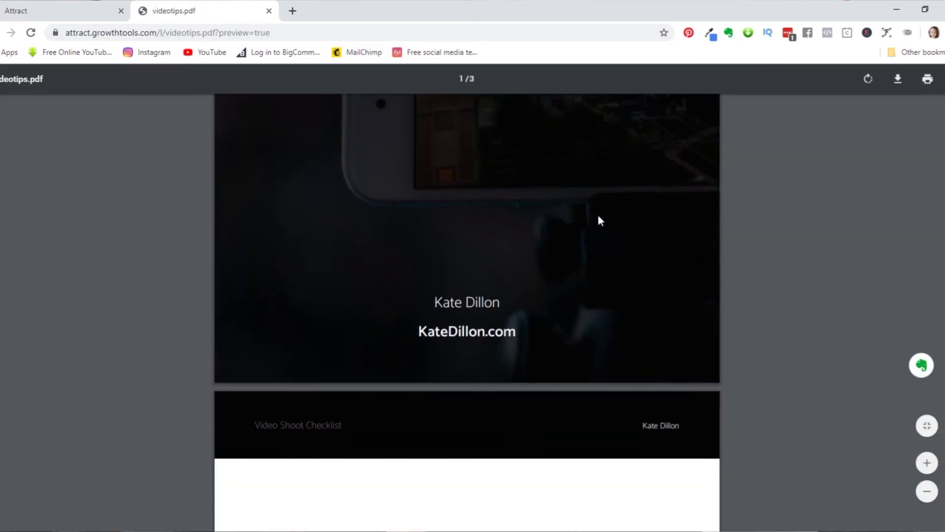
scroll(596, 224, down, 10)
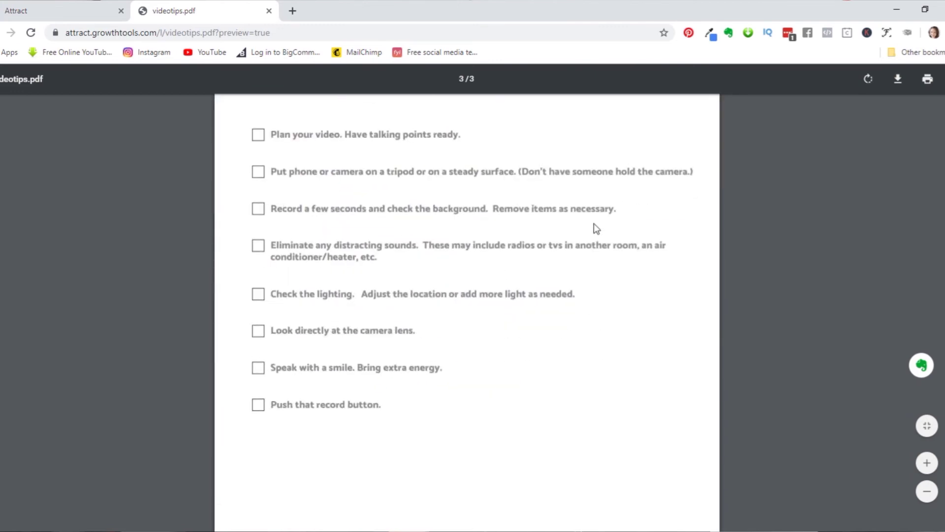